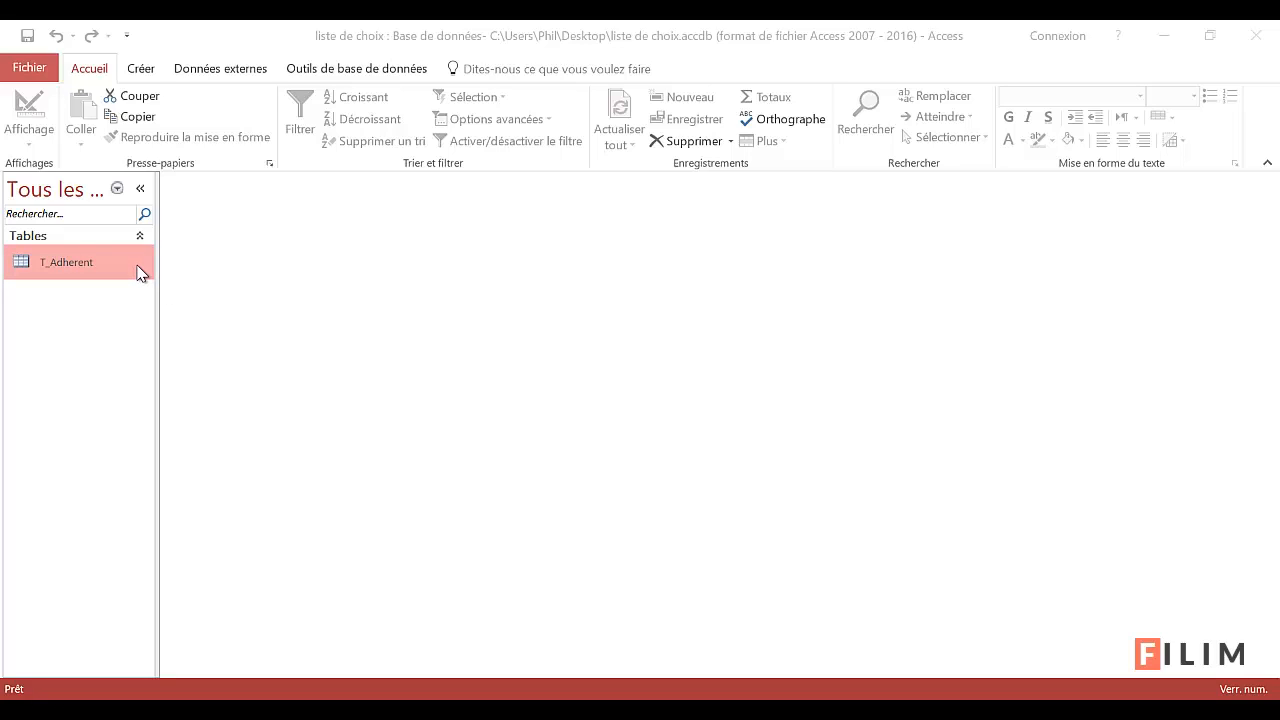
# Open the T_Adherent table in Design view and go through its existing fields.
pyautogui.doubleClick(71, 262)
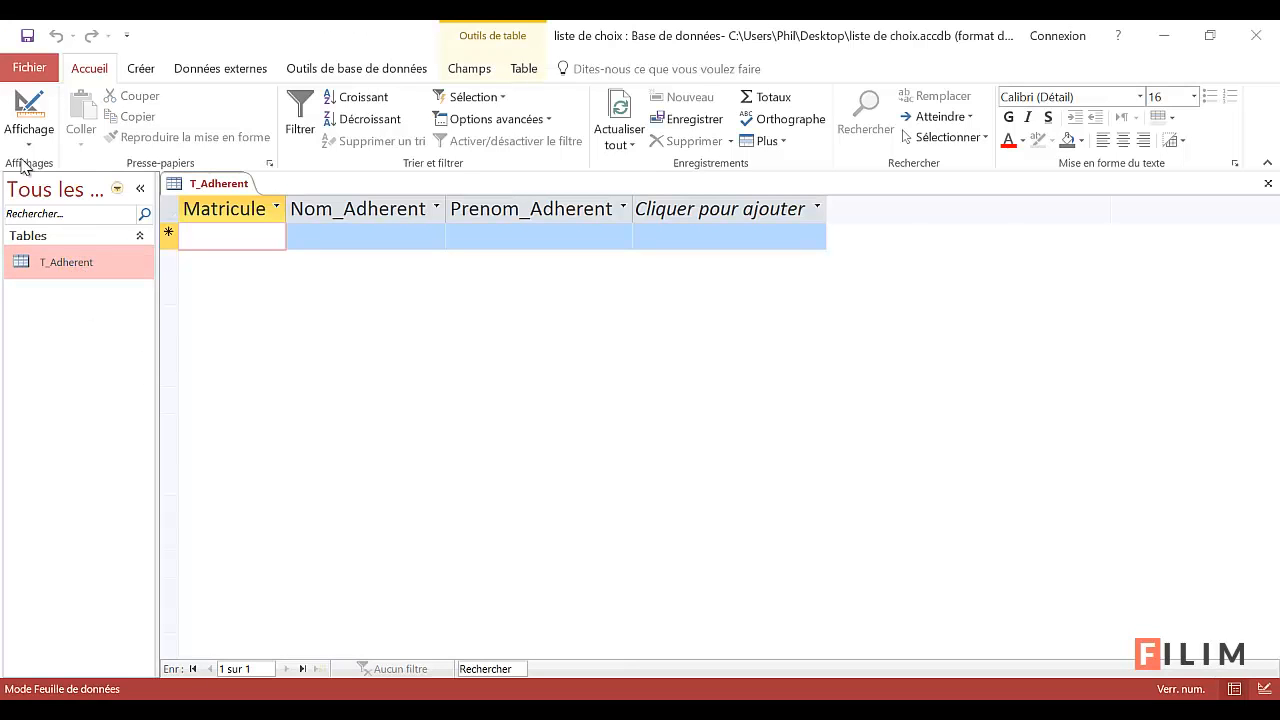
pyautogui.click(22, 145)
pyautogui.click(64, 215)
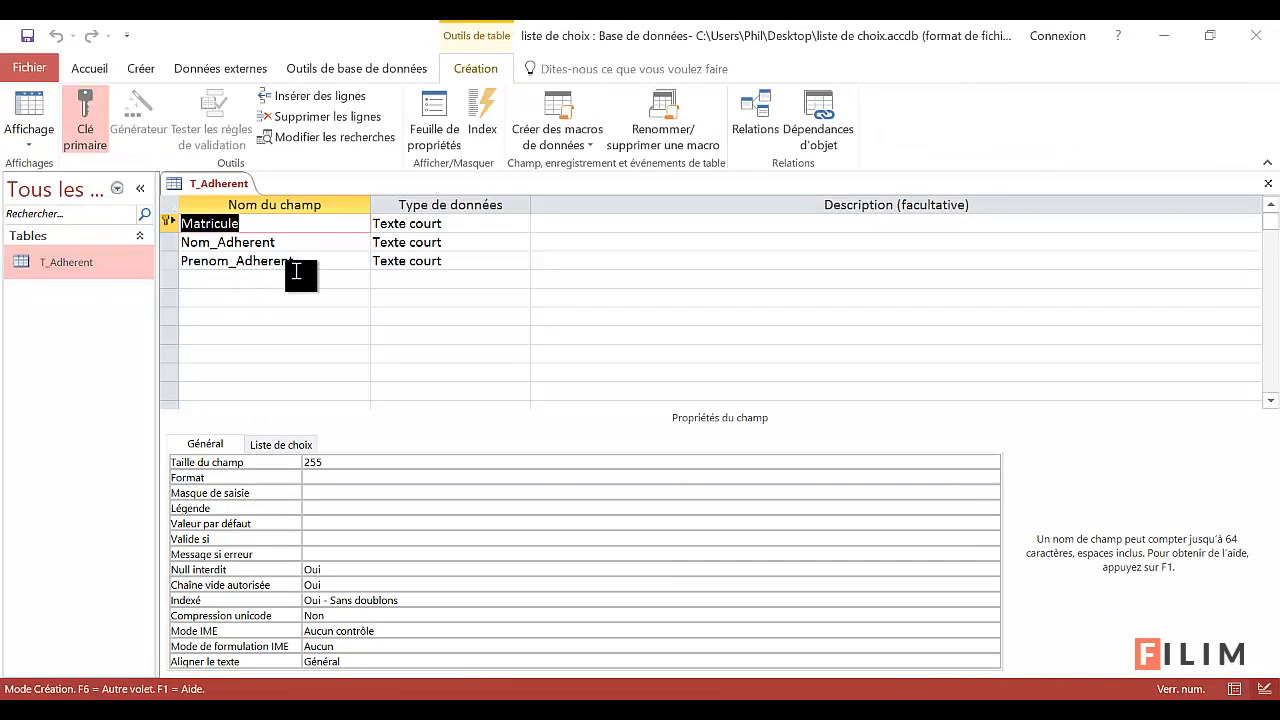
pyautogui.click(318, 217)
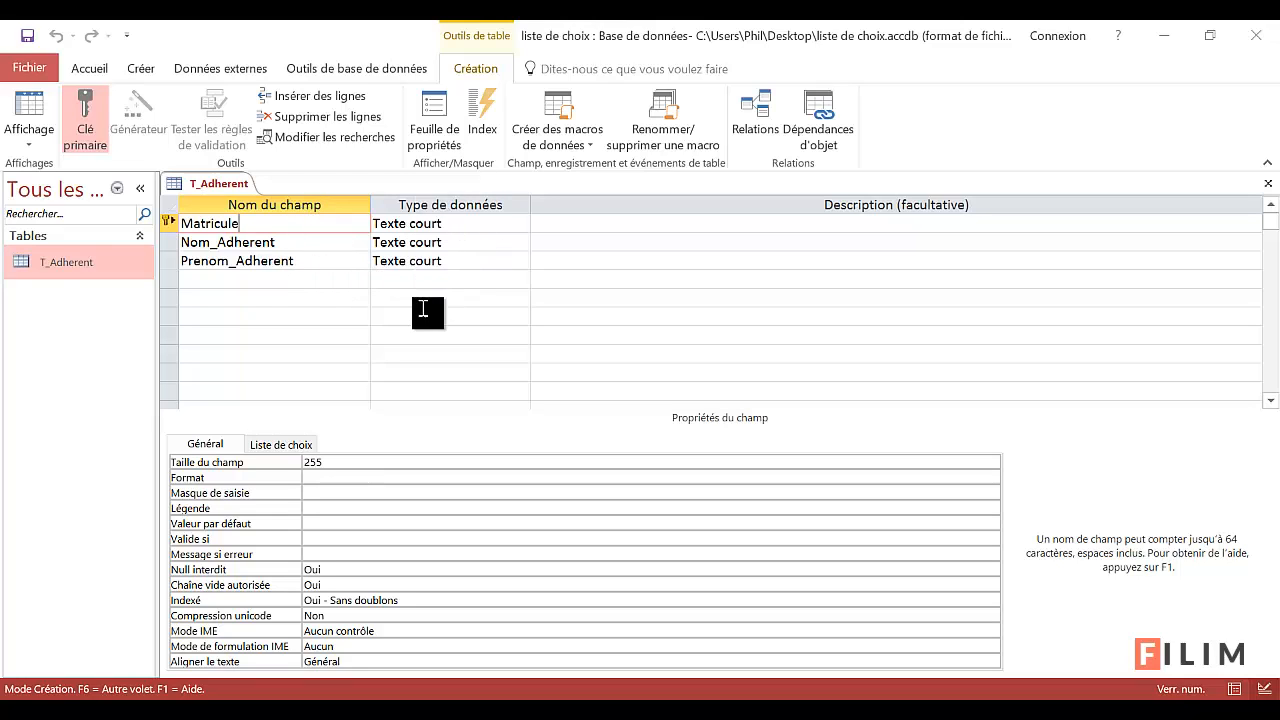
pyautogui.click(229, 247)
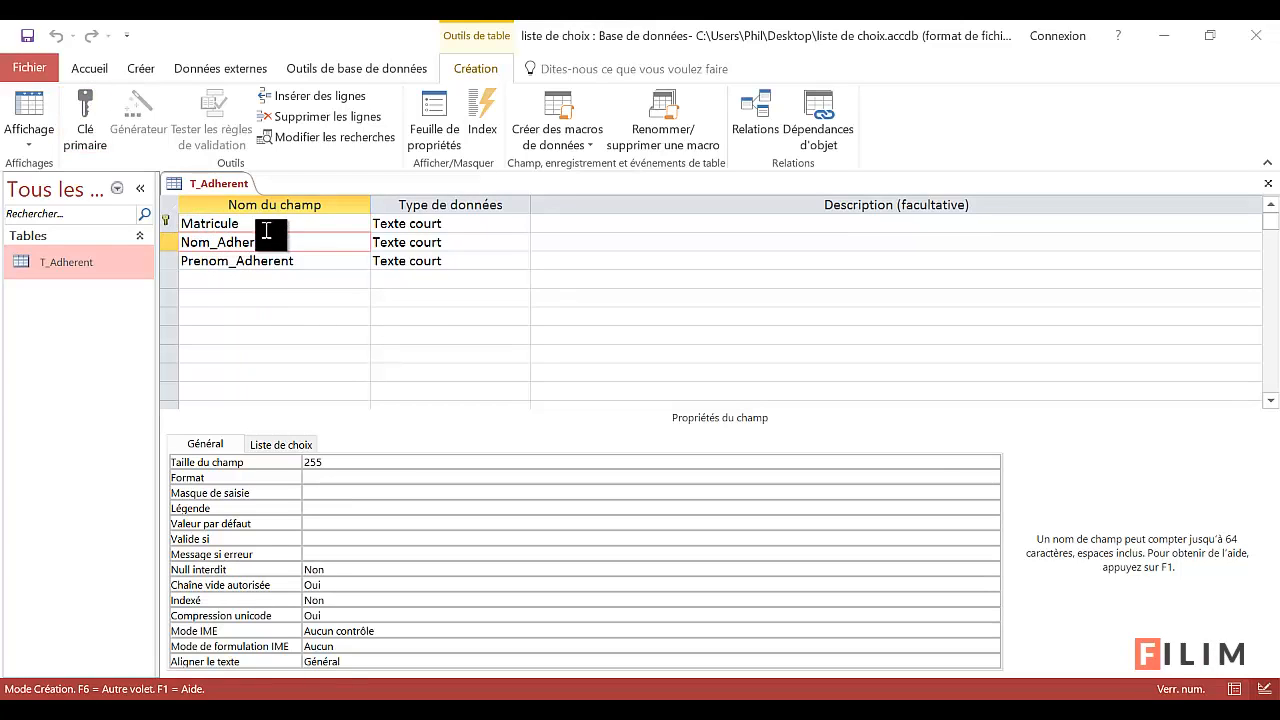
# Start the Lookup Wizard for a new field below Prenom_Adherent, choosing to type in the desired values.
pyautogui.click(320, 279)
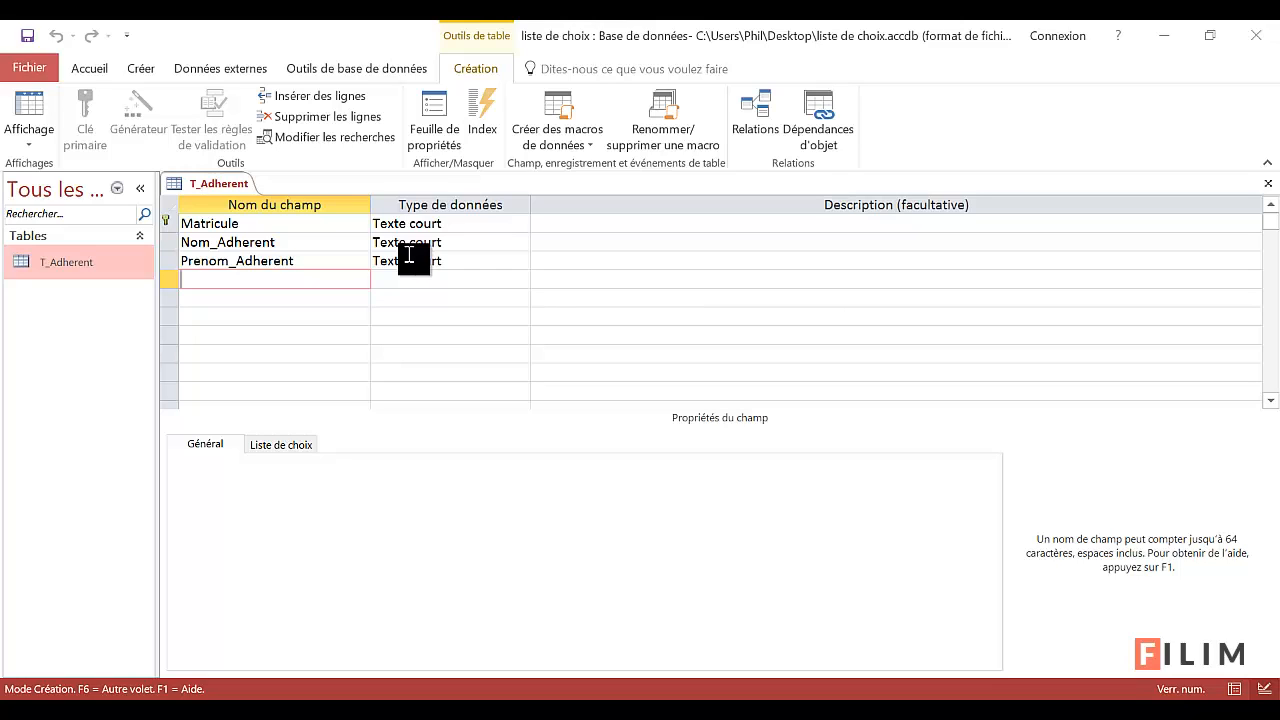
pyautogui.click(408, 278)
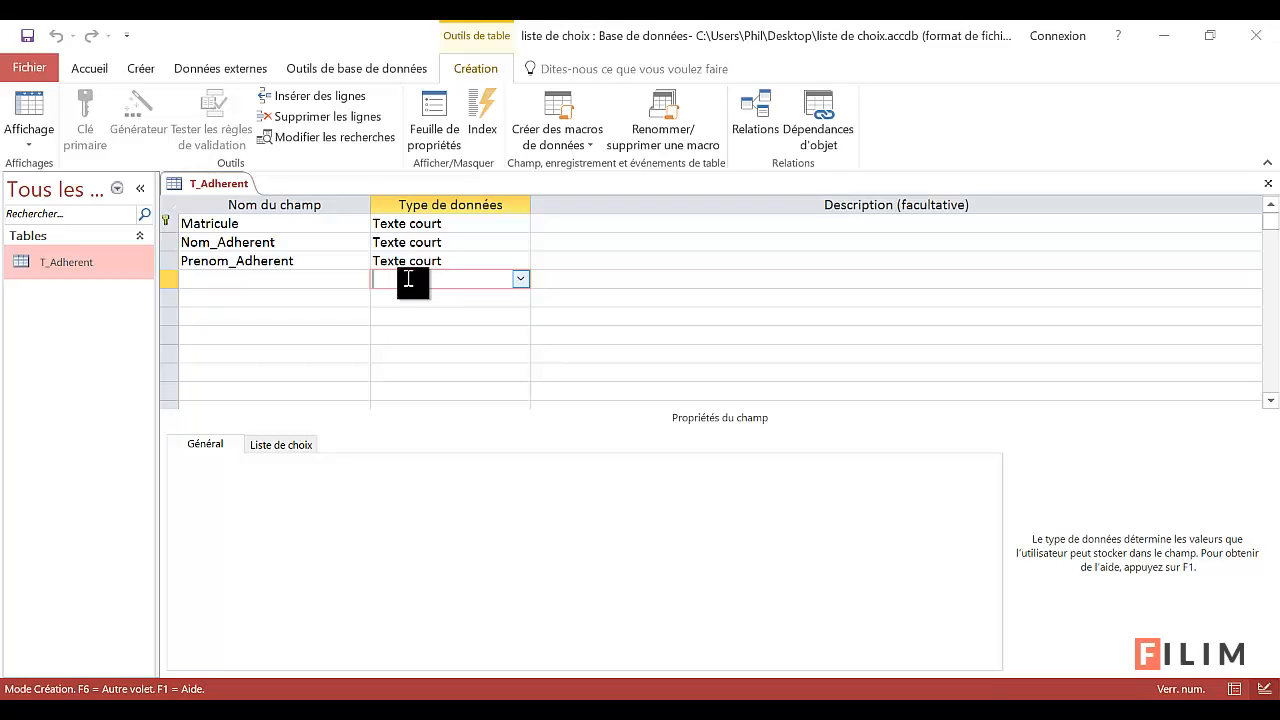
pyautogui.click(520, 279)
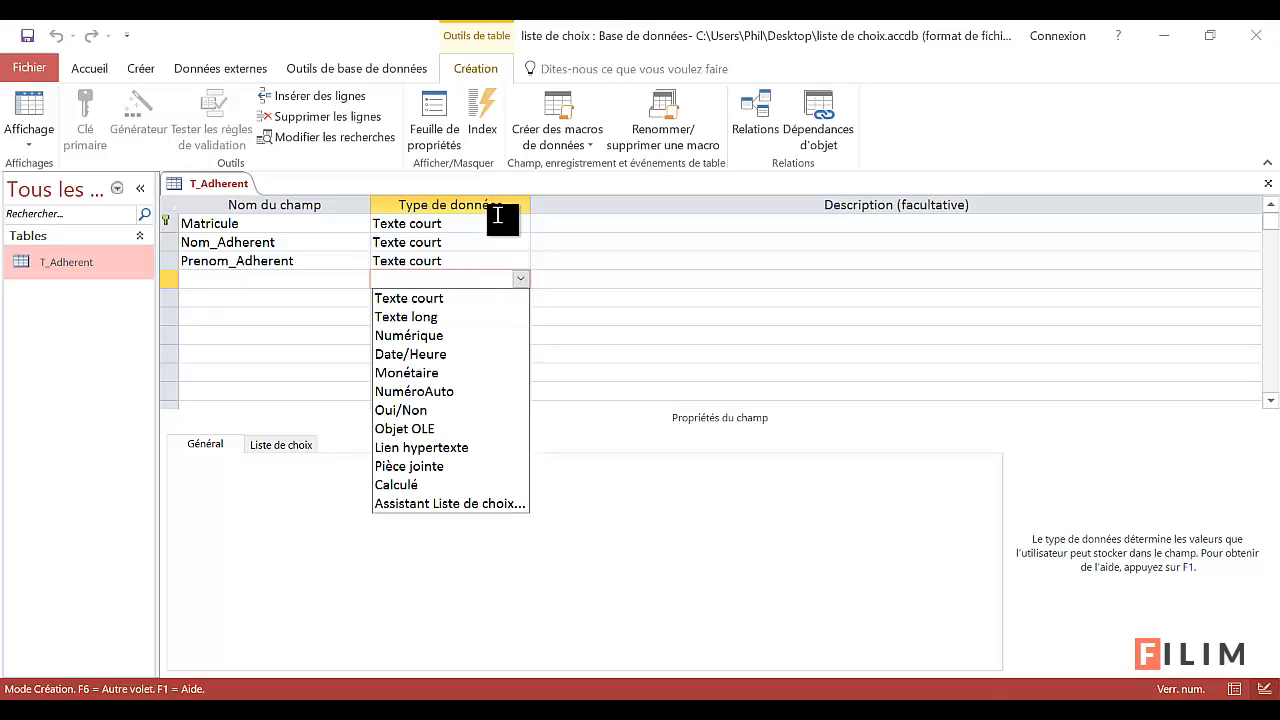
pyautogui.click(465, 503)
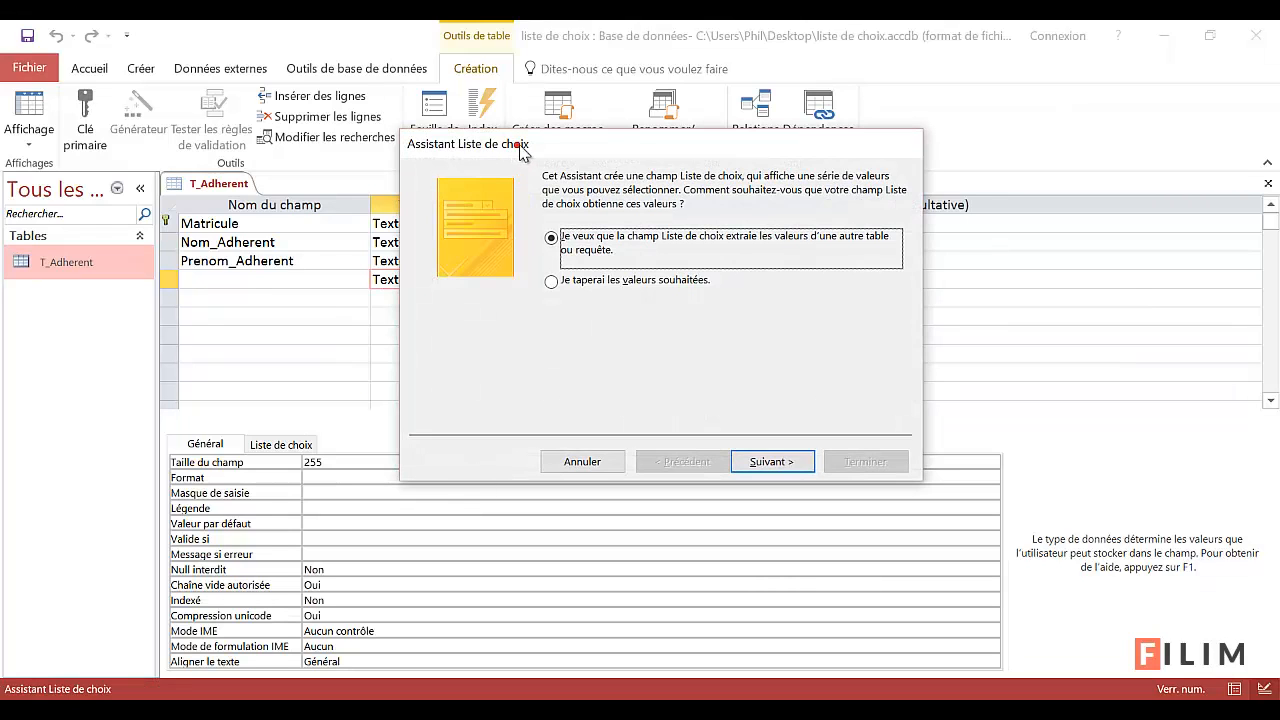
pyautogui.moveTo(520, 151); pyautogui.dragTo(603, 148)
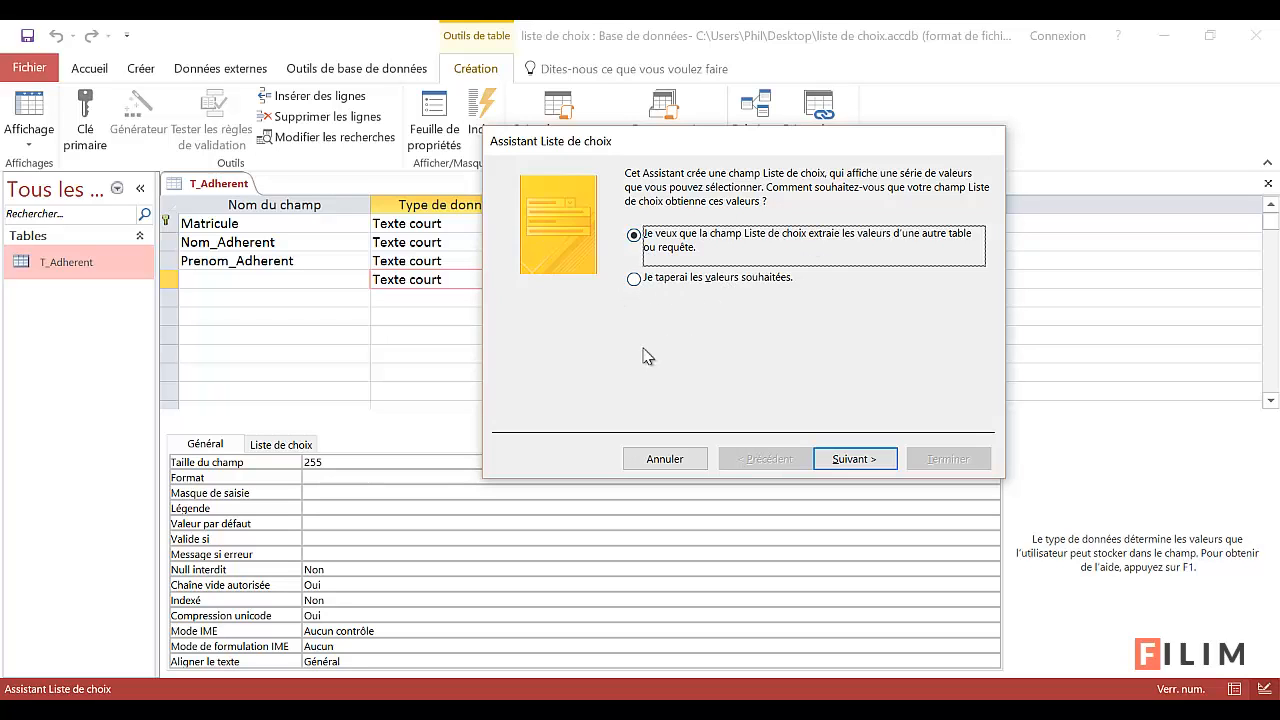
pyautogui.click(633, 280)
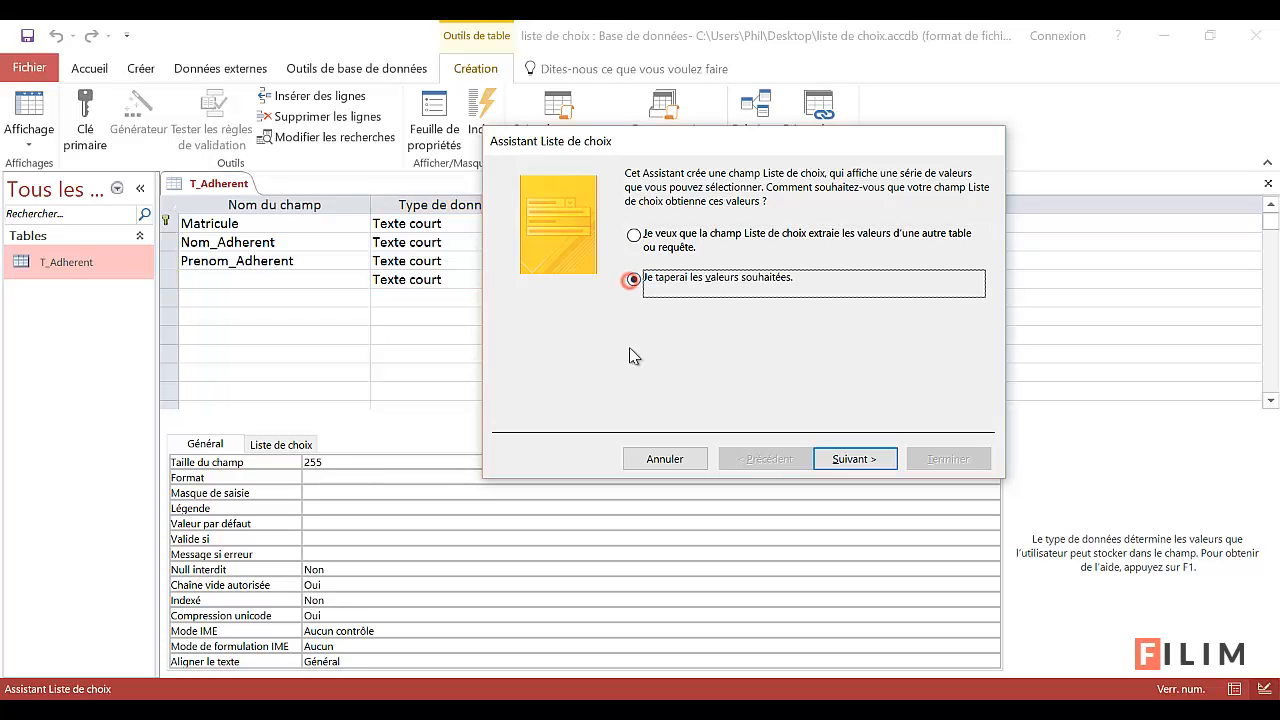
pyautogui.click(860, 460)
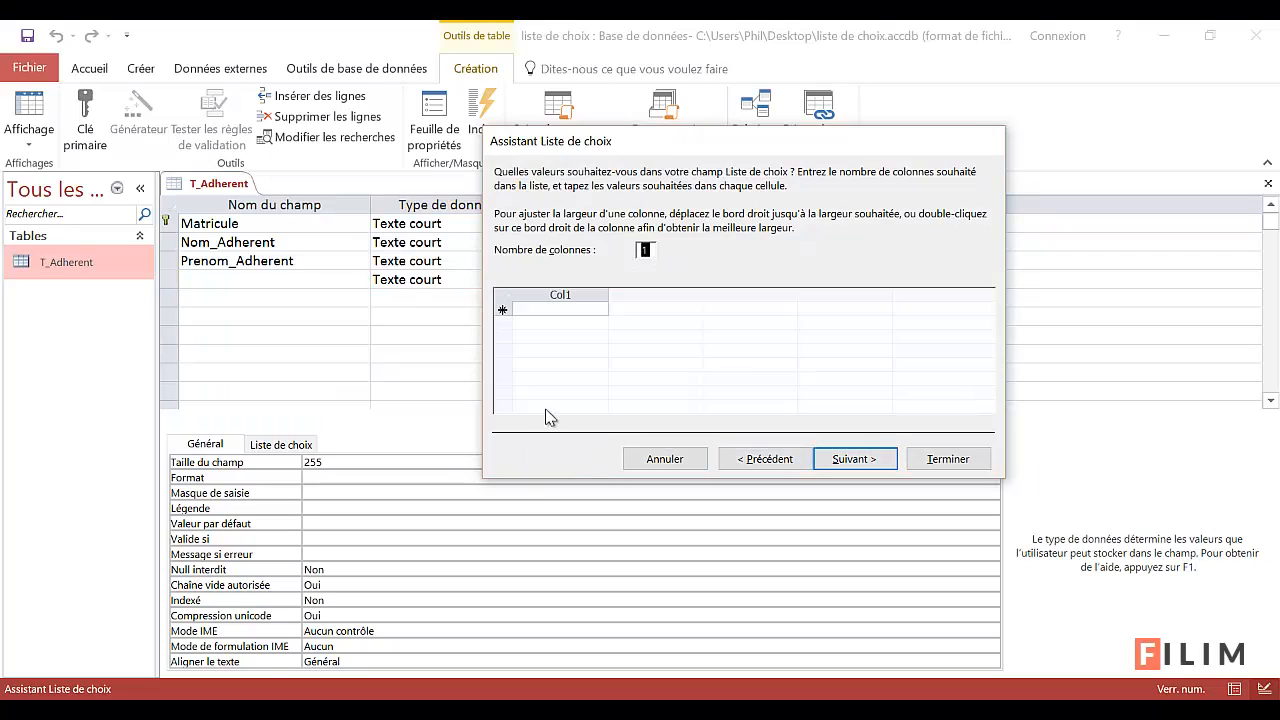
# Enter Homme and Femme as the list values in a single column and proceed to the field label.
pyautogui.click(575, 309)
pyautogui.write('H')
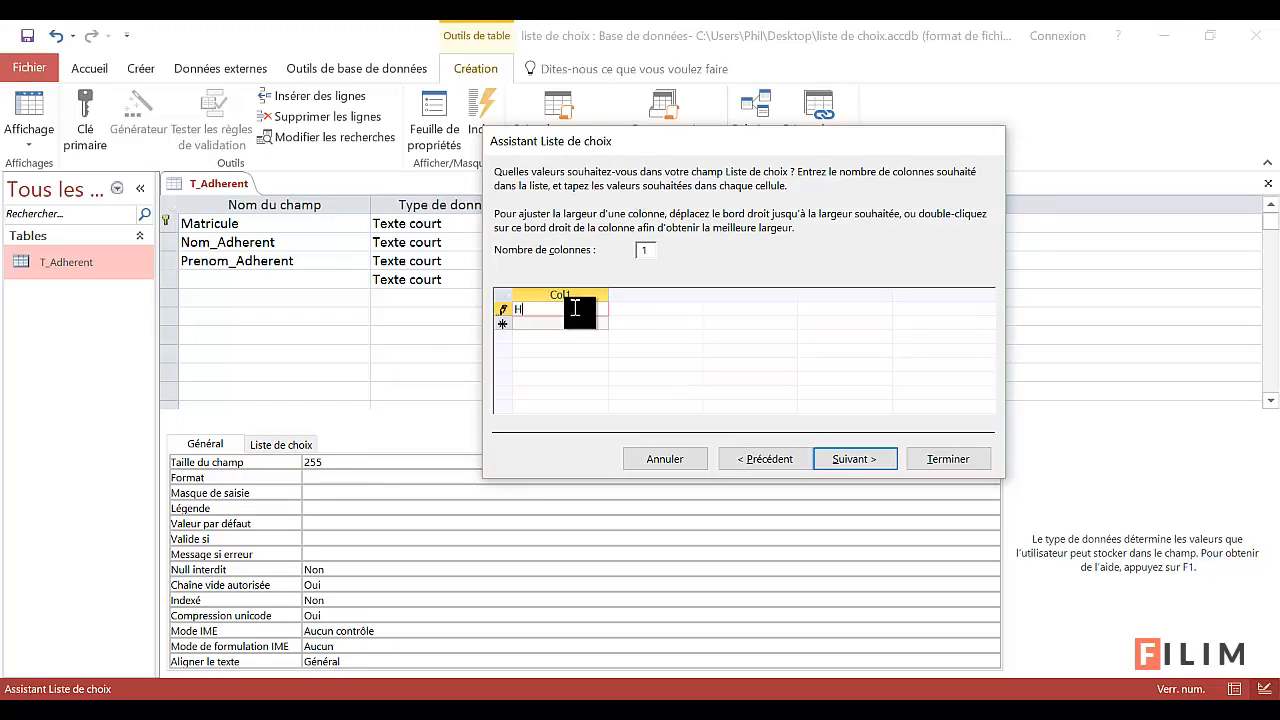
pyautogui.write('omme')
pyautogui.press('Return')
pyautogui.write('Femme')
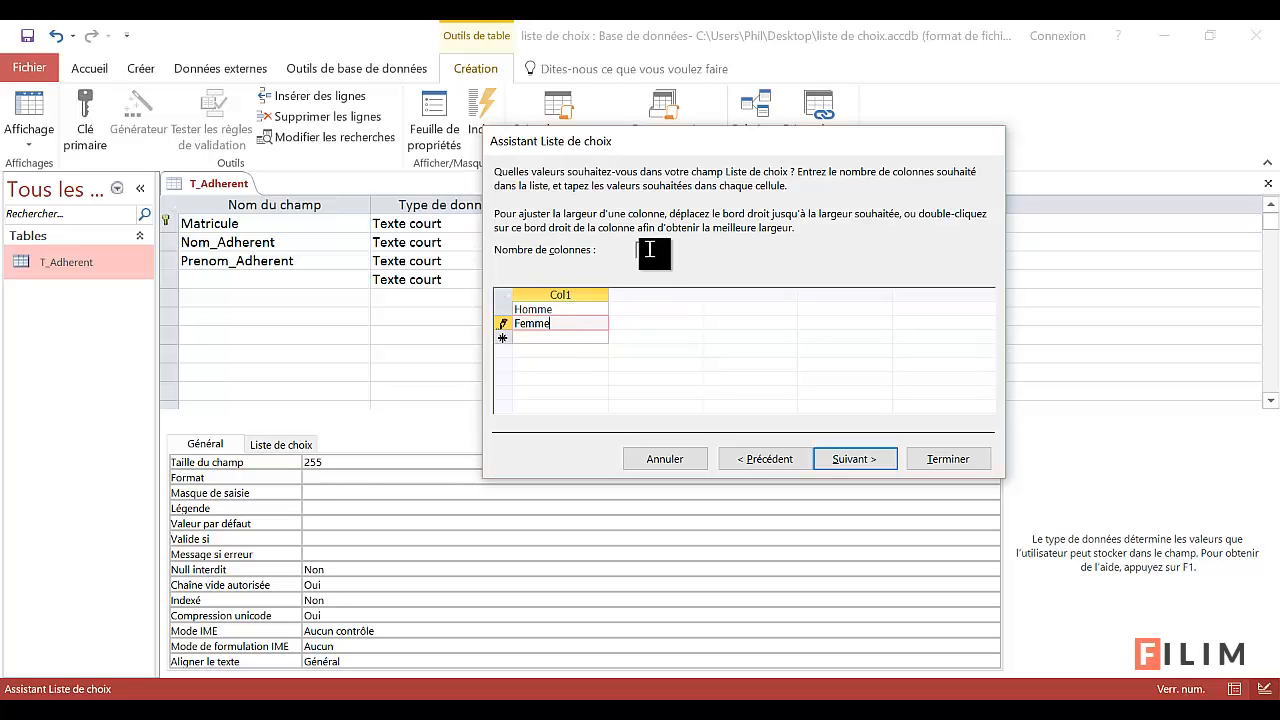
pyautogui.click(851, 459)
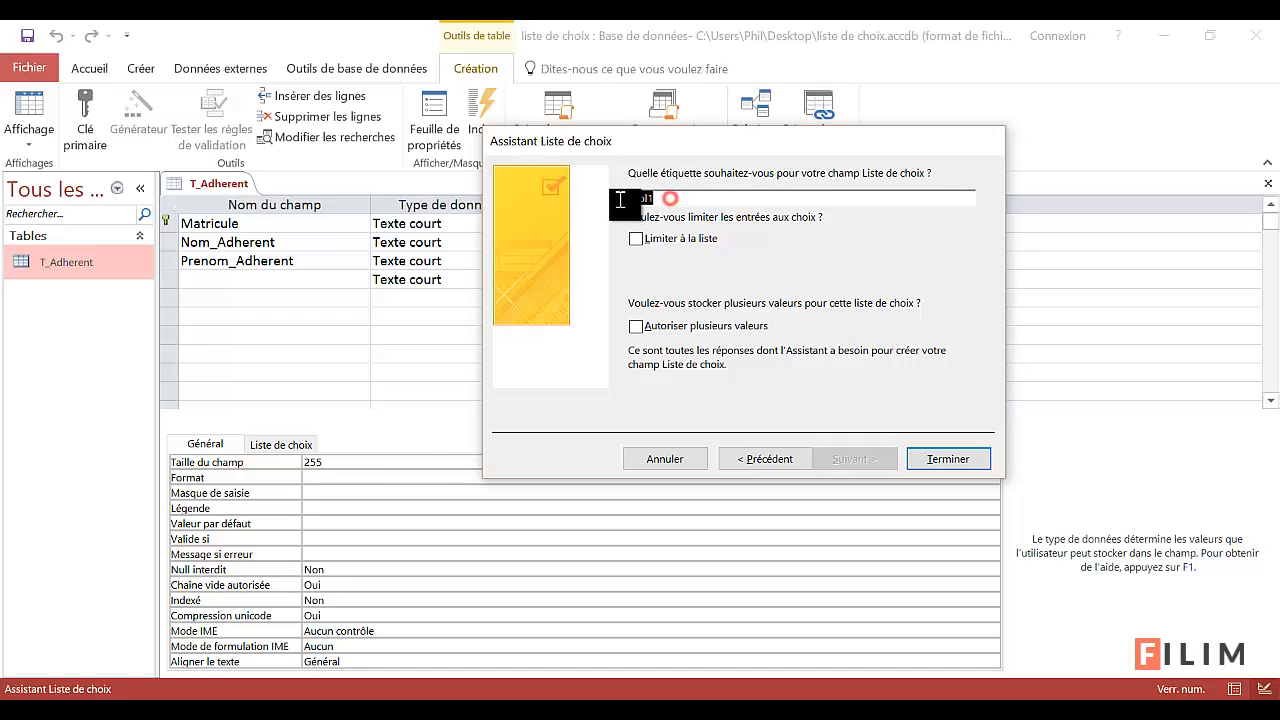
# Label the lookup field Genre_Adherent, limit entries to the list, and finish the wizard.
pyautogui.write('Genb')
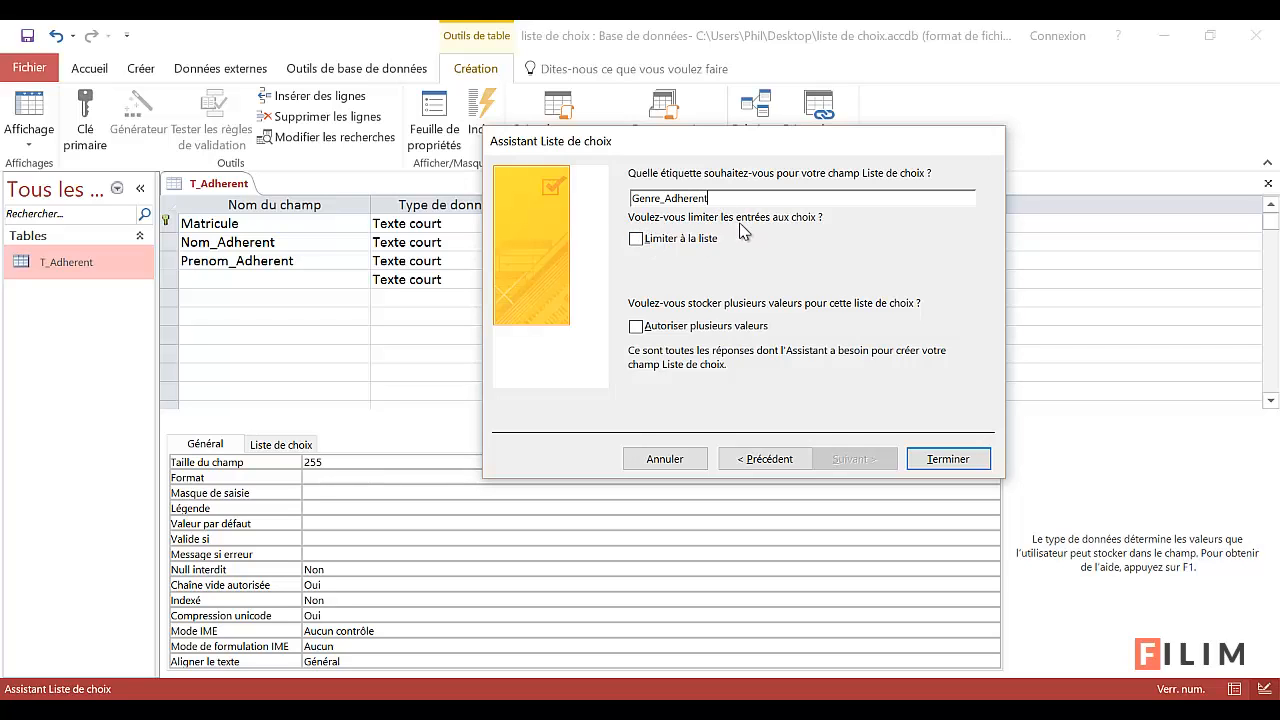
pyautogui.click(635, 239)
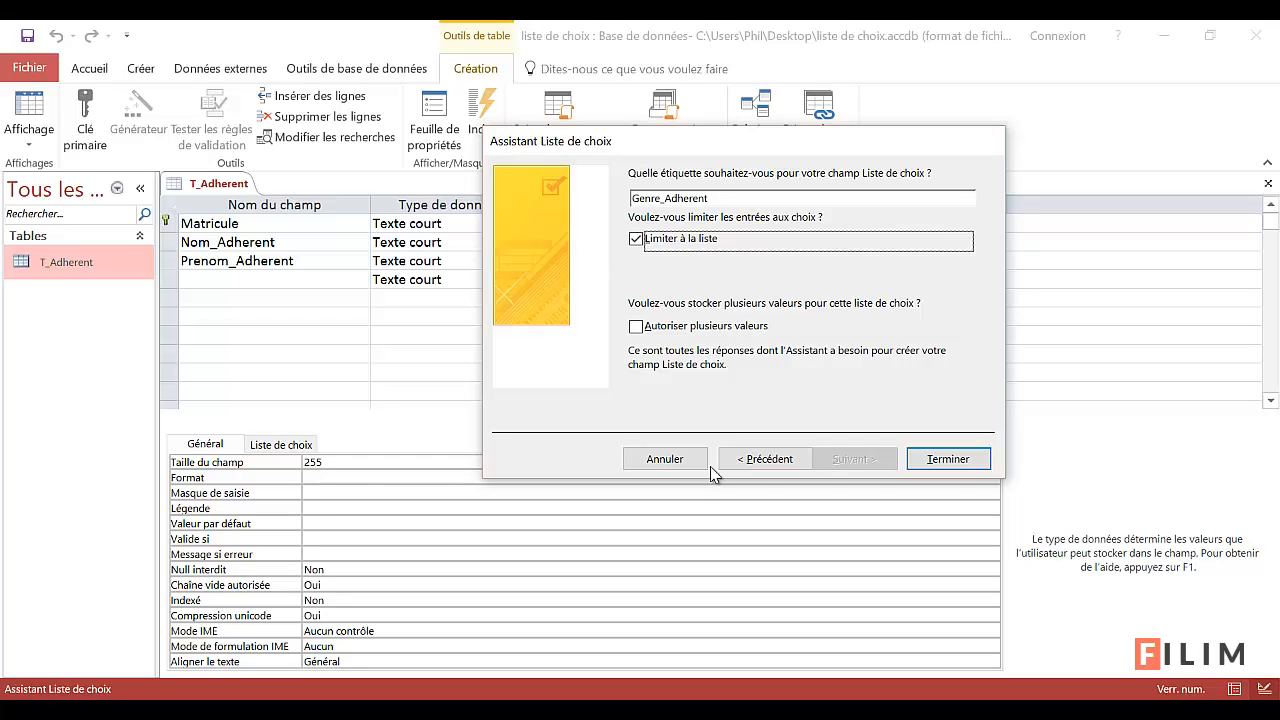
pyautogui.click(935, 462)
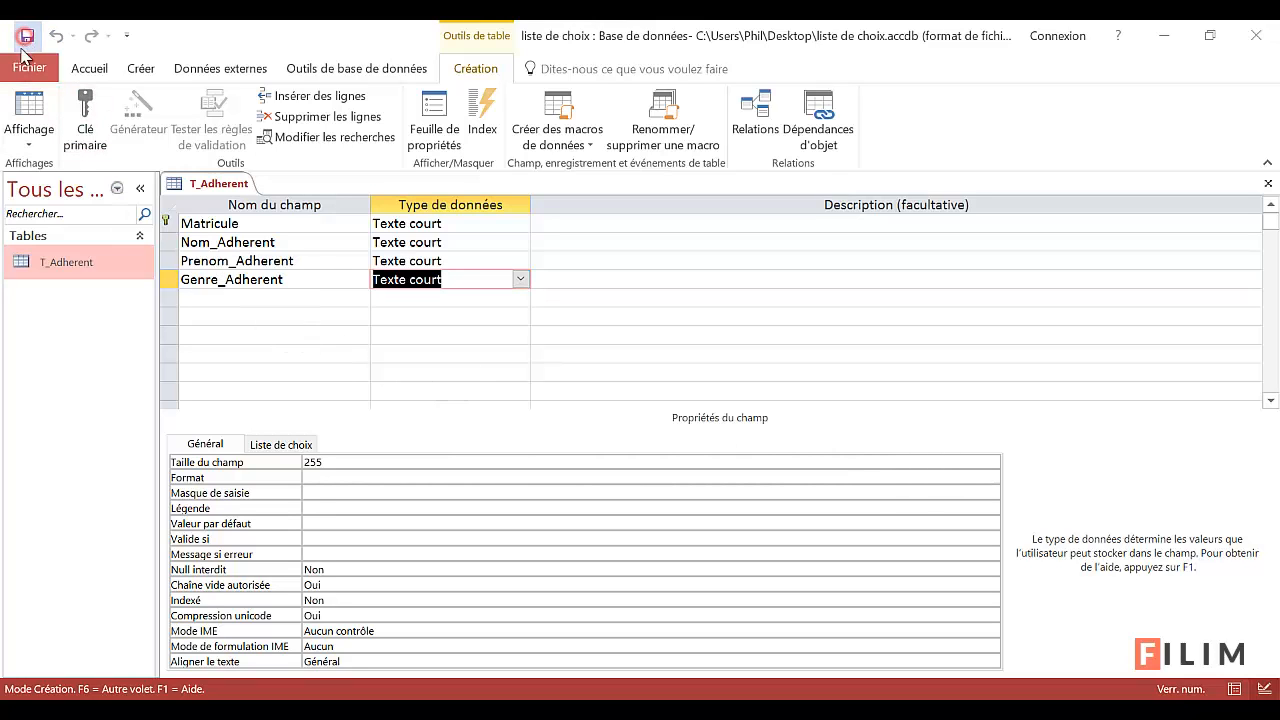
# Save the table design and widen the Genre_Adherent column in Datasheet view to show its full name.
pyautogui.click(16, 104)
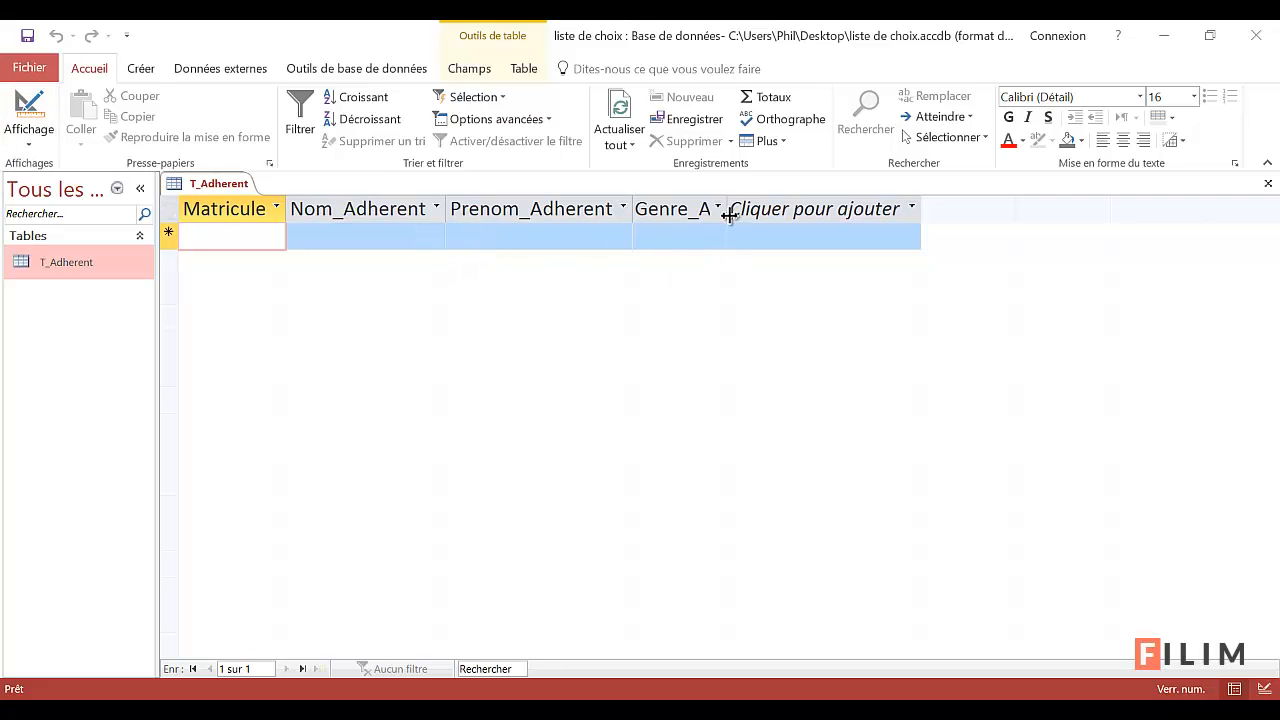
pyautogui.moveTo(730, 215); pyautogui.dragTo(862, 218)
pyautogui.click(815, 236)
pyautogui.click(815, 236)
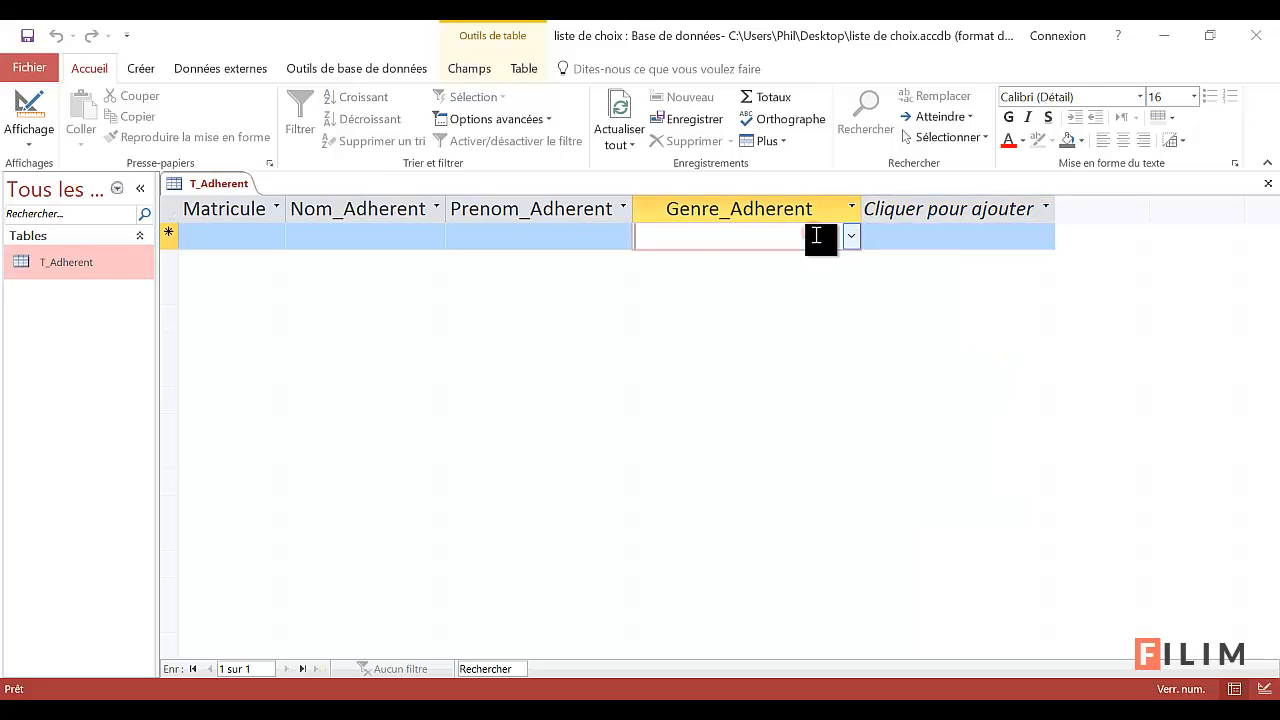
# Test the Genre_Adherent drop-down in the new record by choosing Homme and switching to Femme.
pyautogui.click(850, 235)
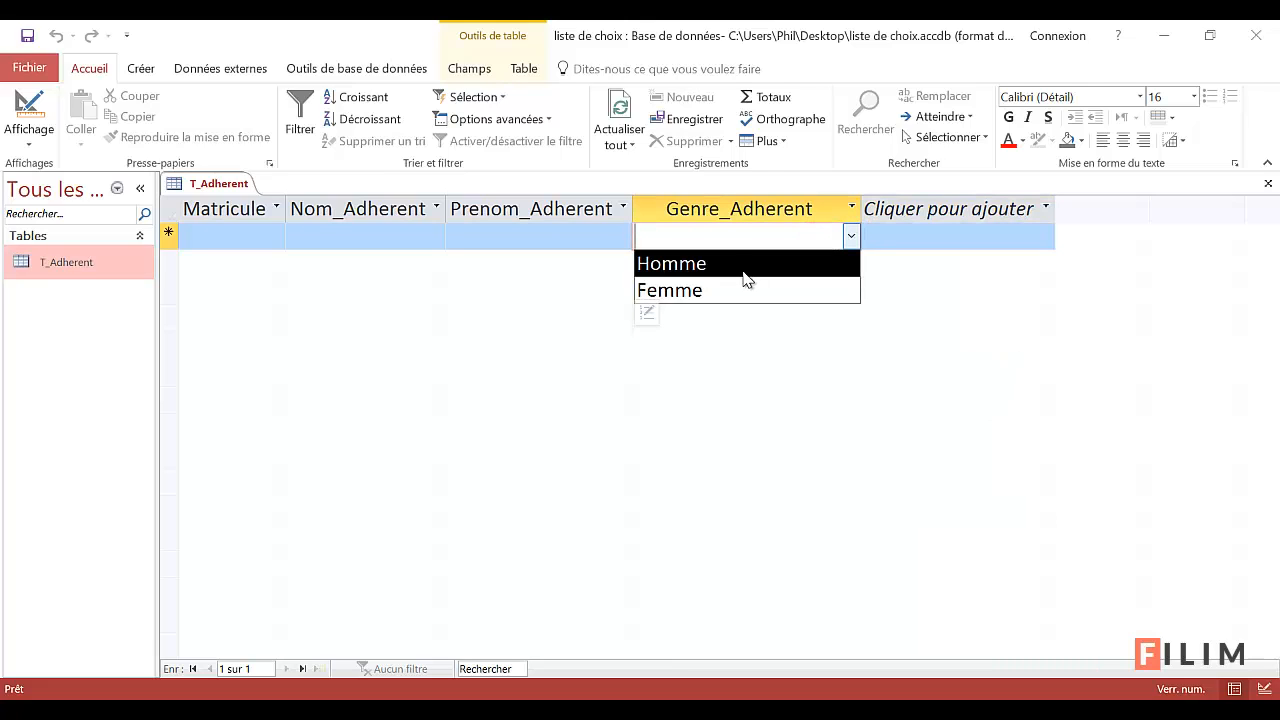
pyautogui.click(745, 266)
pyautogui.click(850, 236)
pyautogui.click(772, 290)
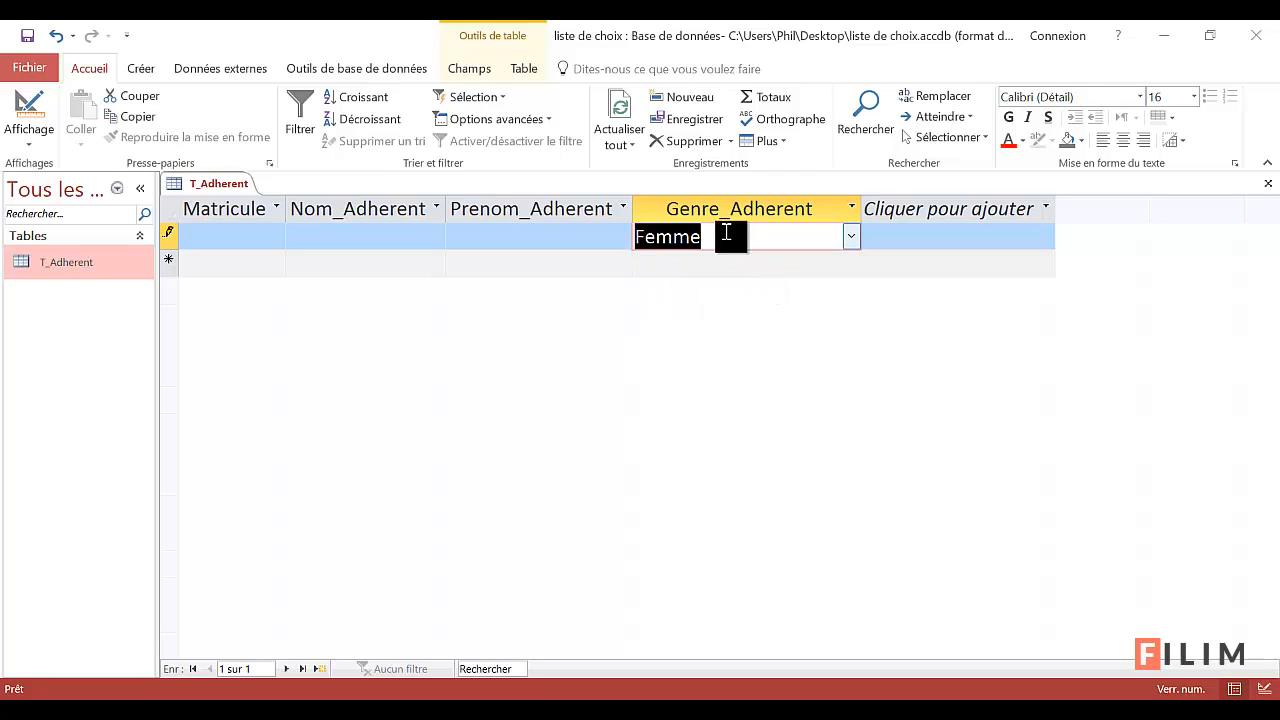
# Try to enter "à renseigner" in Genre_Adherent, decline editing the list items, and cancel the entry.
pyautogui.write('à renseig')
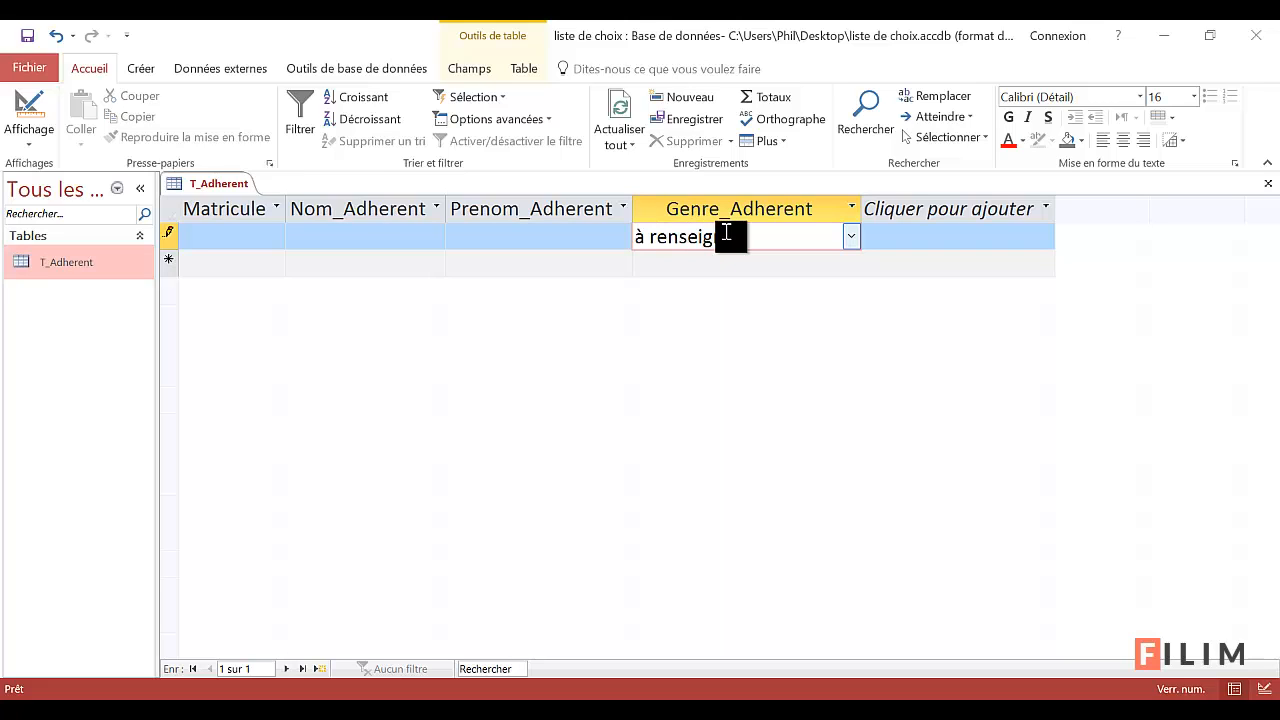
pyautogui.write('ner')
pyautogui.press('Return')
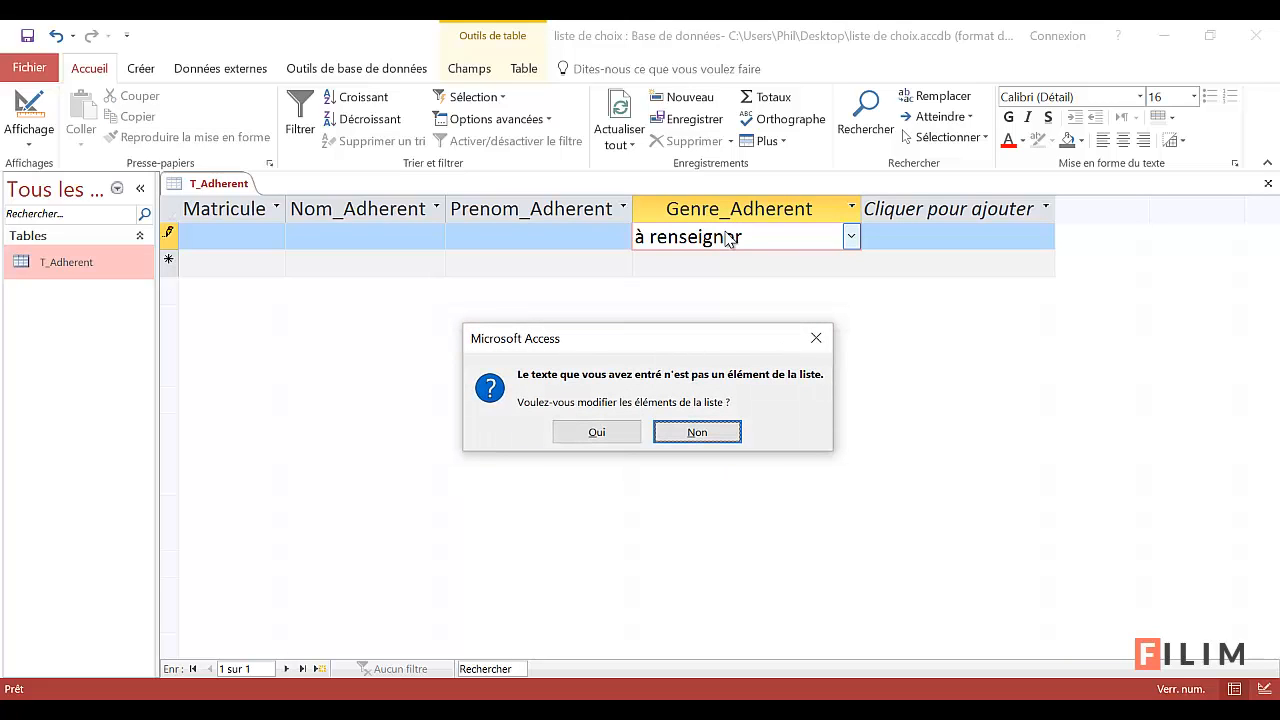
pyautogui.press('Return')
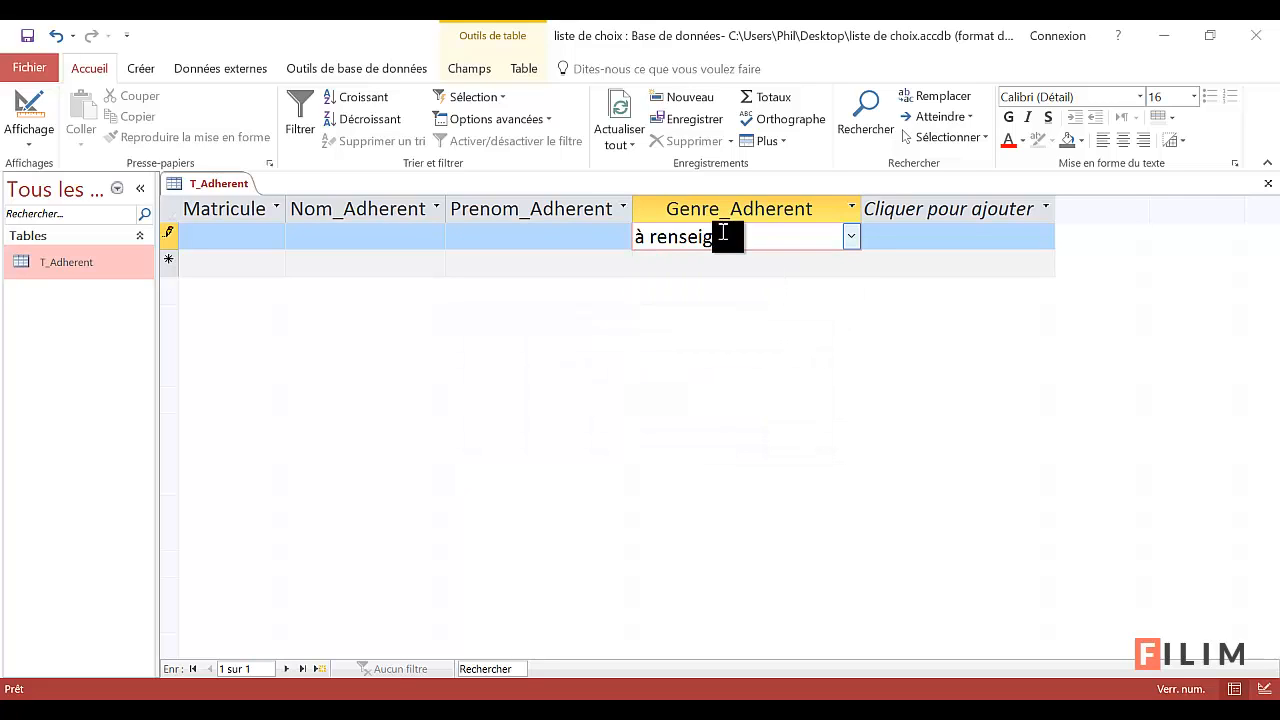
pyautogui.press('Escape')
pyautogui.press('Escape')
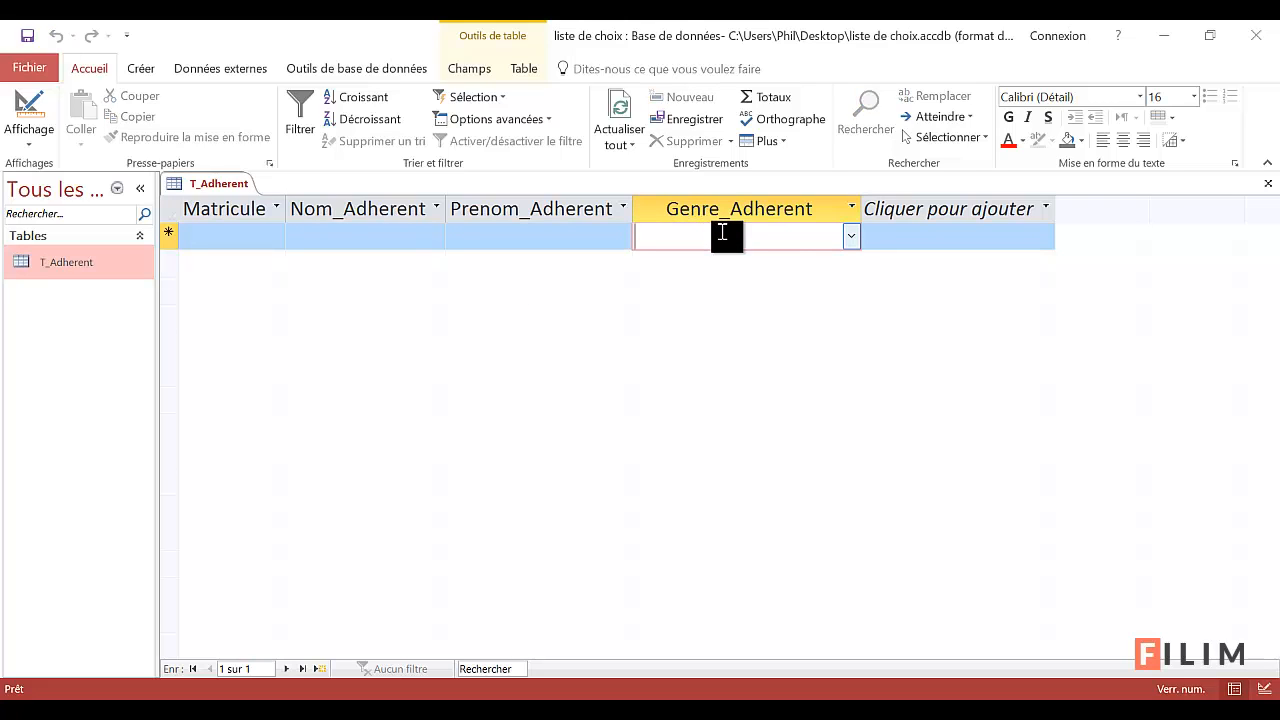
# Return to Design view and add a field named Mois_choisi below Genre_Adherent.
pyautogui.click(34, 110)
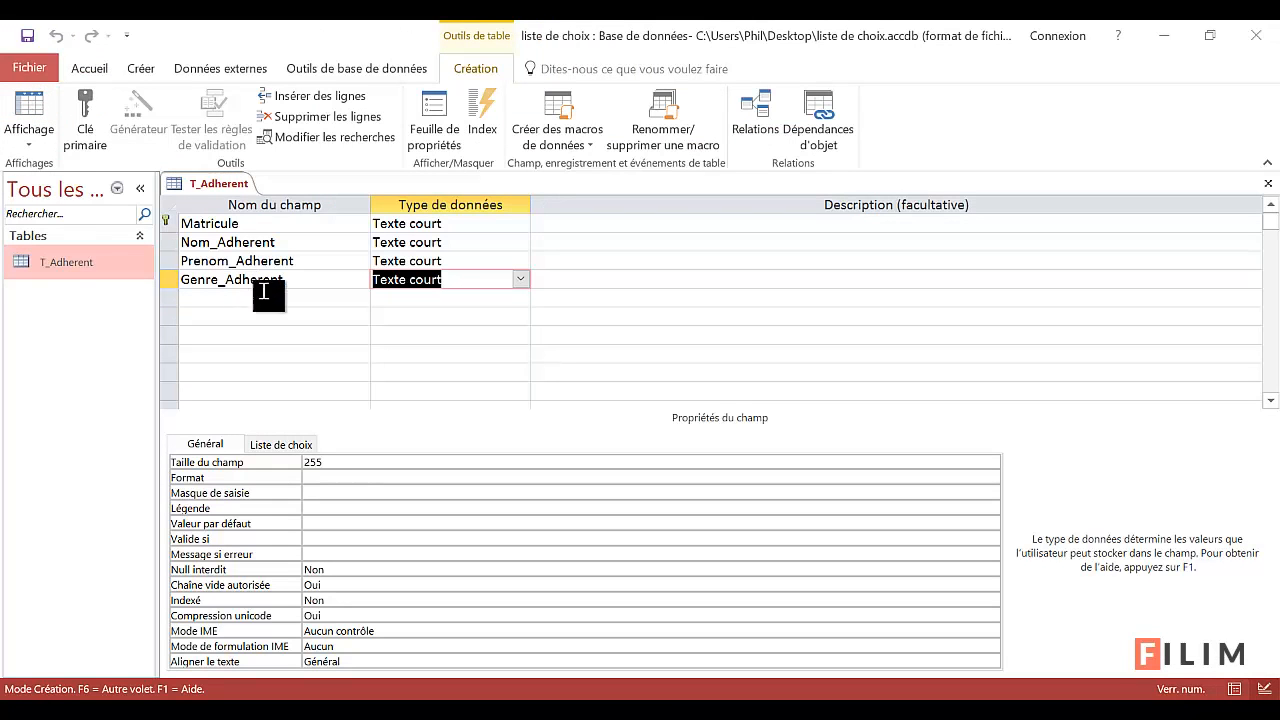
pyautogui.click(295, 298)
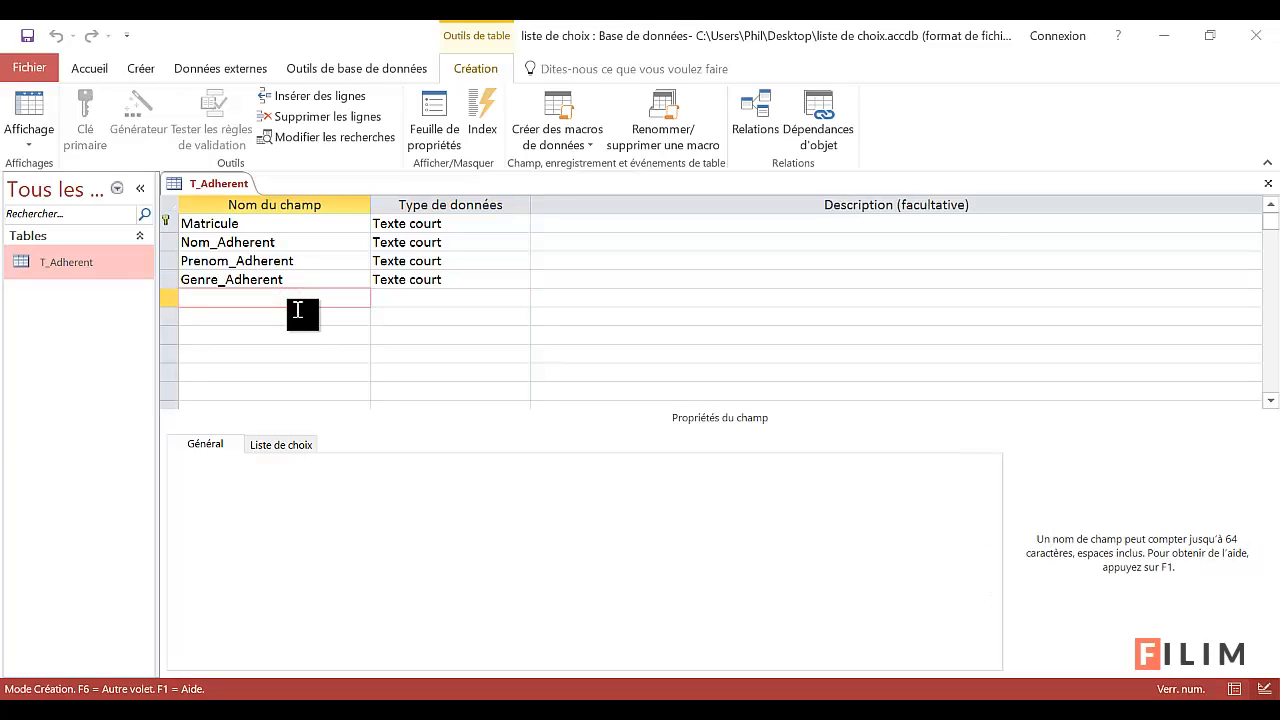
pyautogui.click(458, 282)
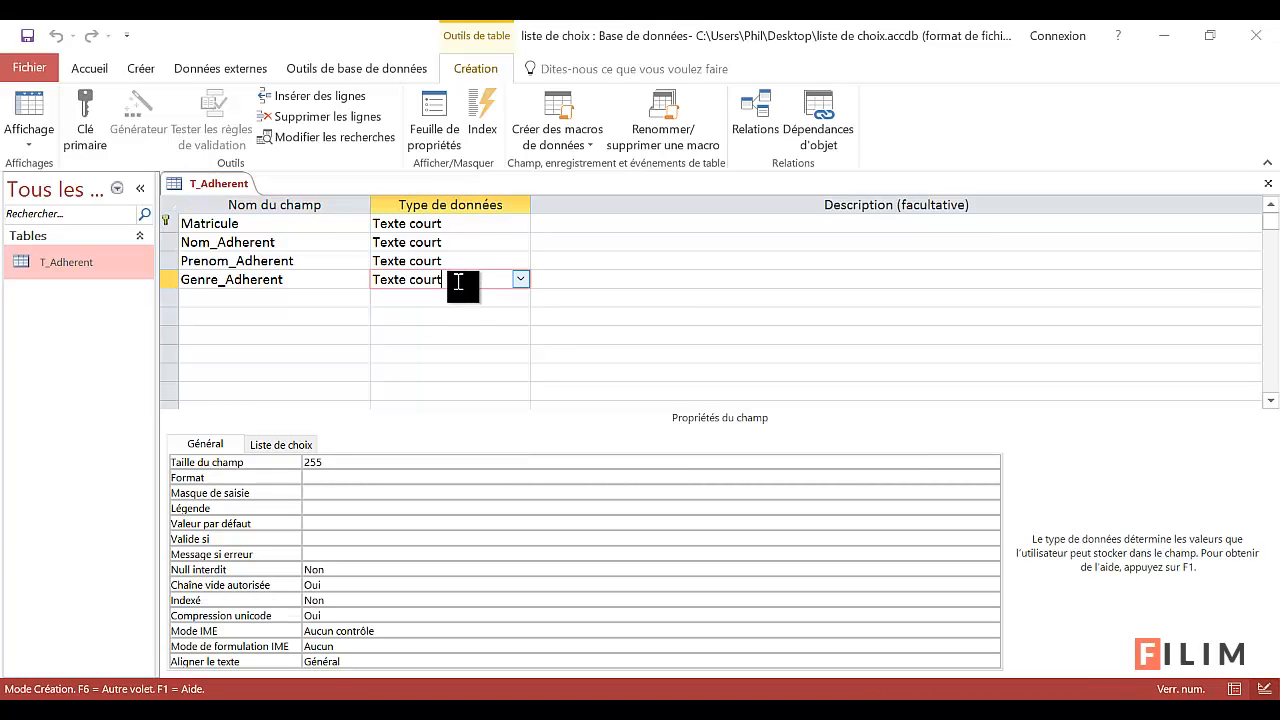
pyautogui.click(341, 303)
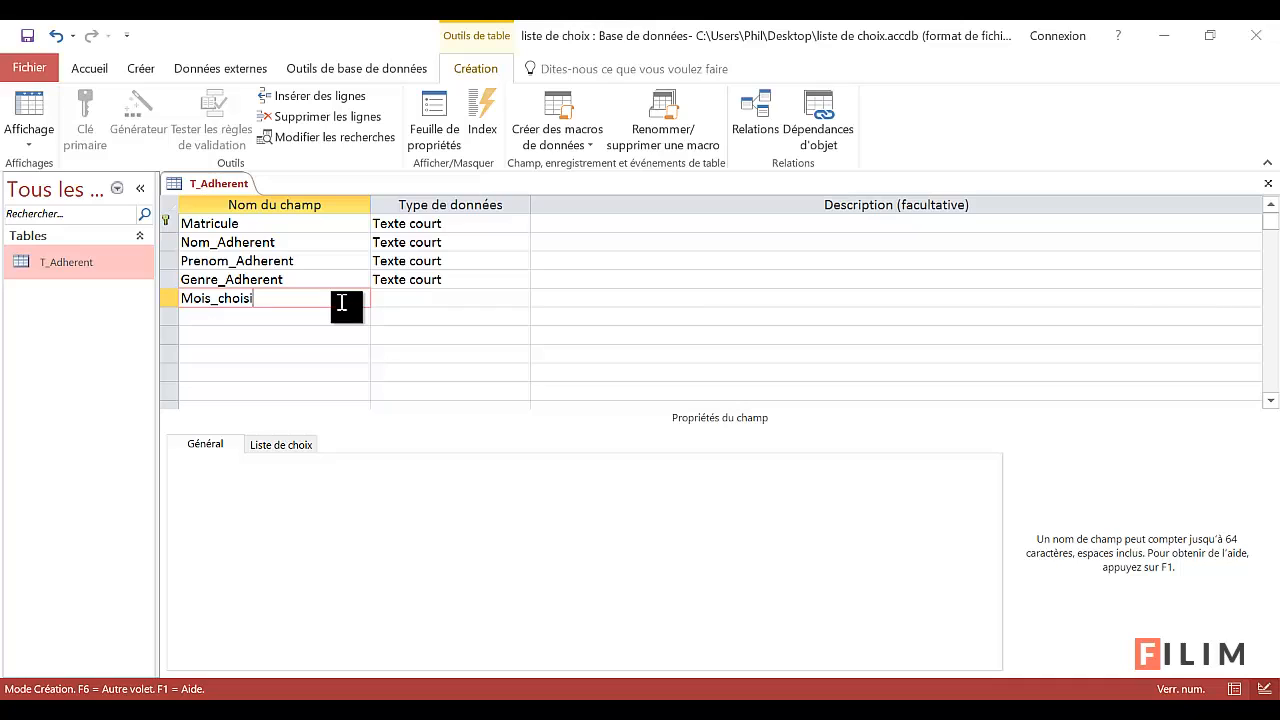
pyautogui.click(482, 298)
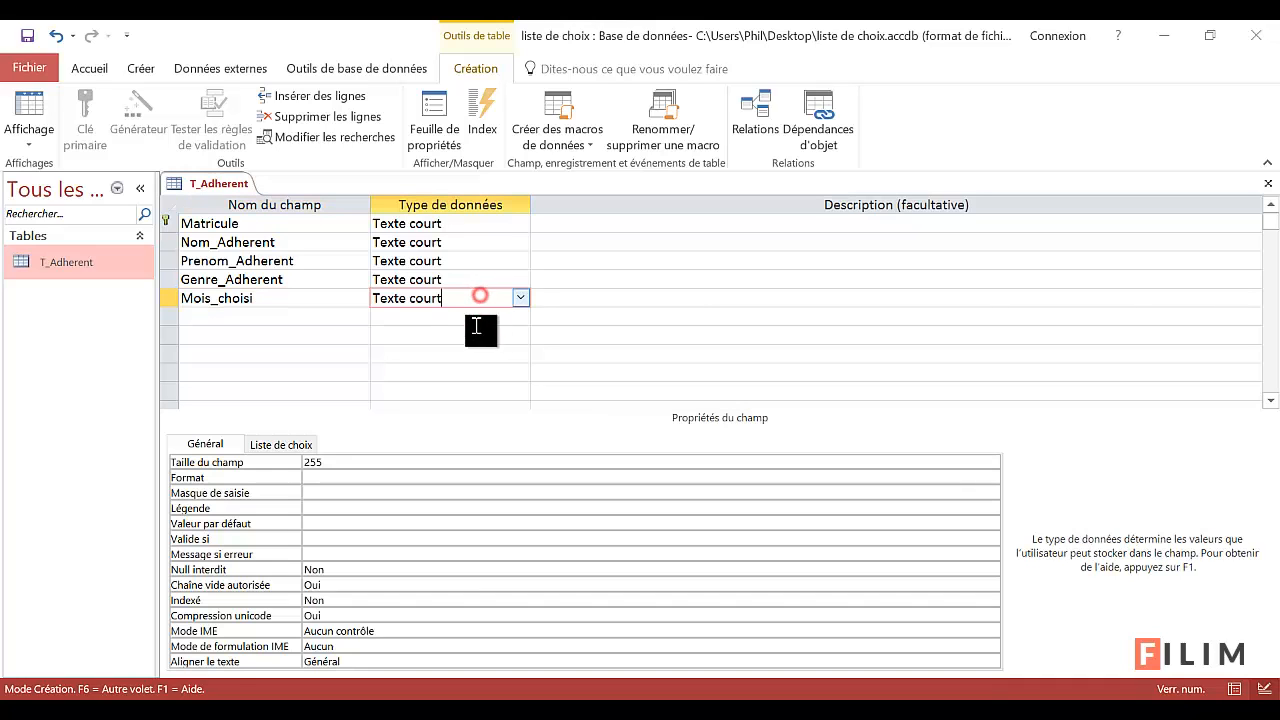
# Start the Lookup Wizard for the Mois_choisi field, choosing to type in the desired values.
pyautogui.click(521, 298)
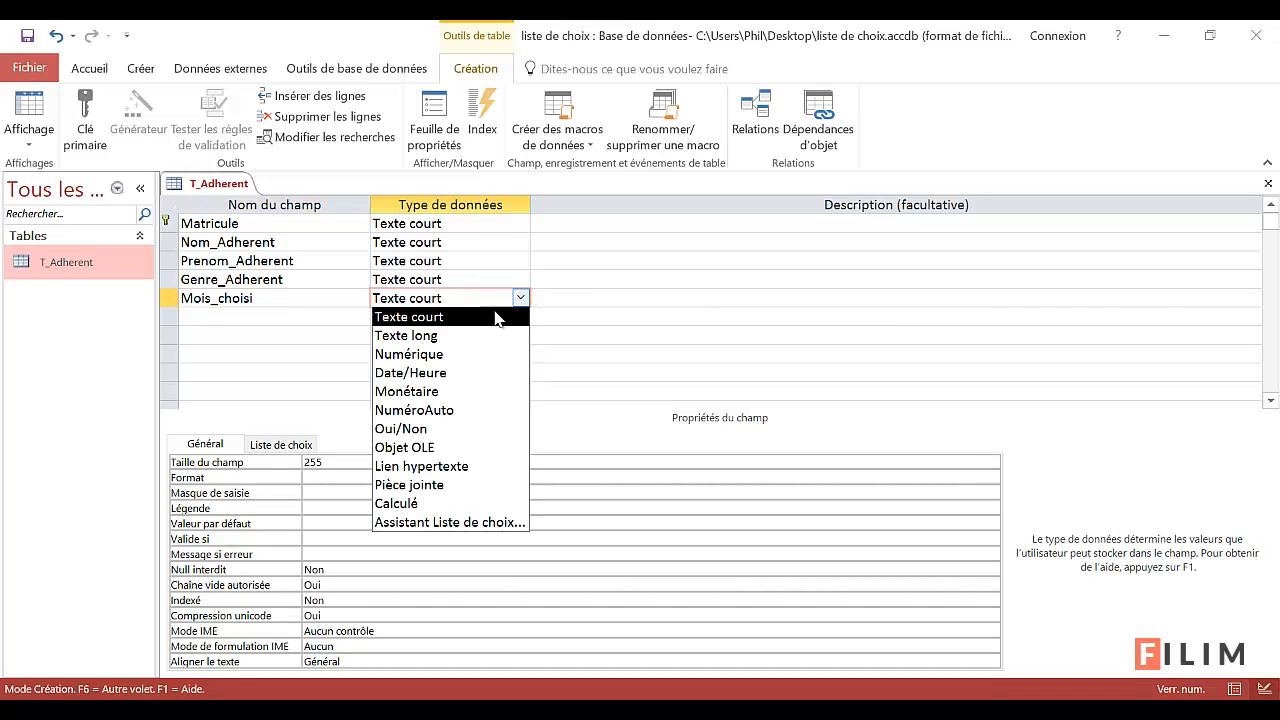
pyautogui.click(474, 524)
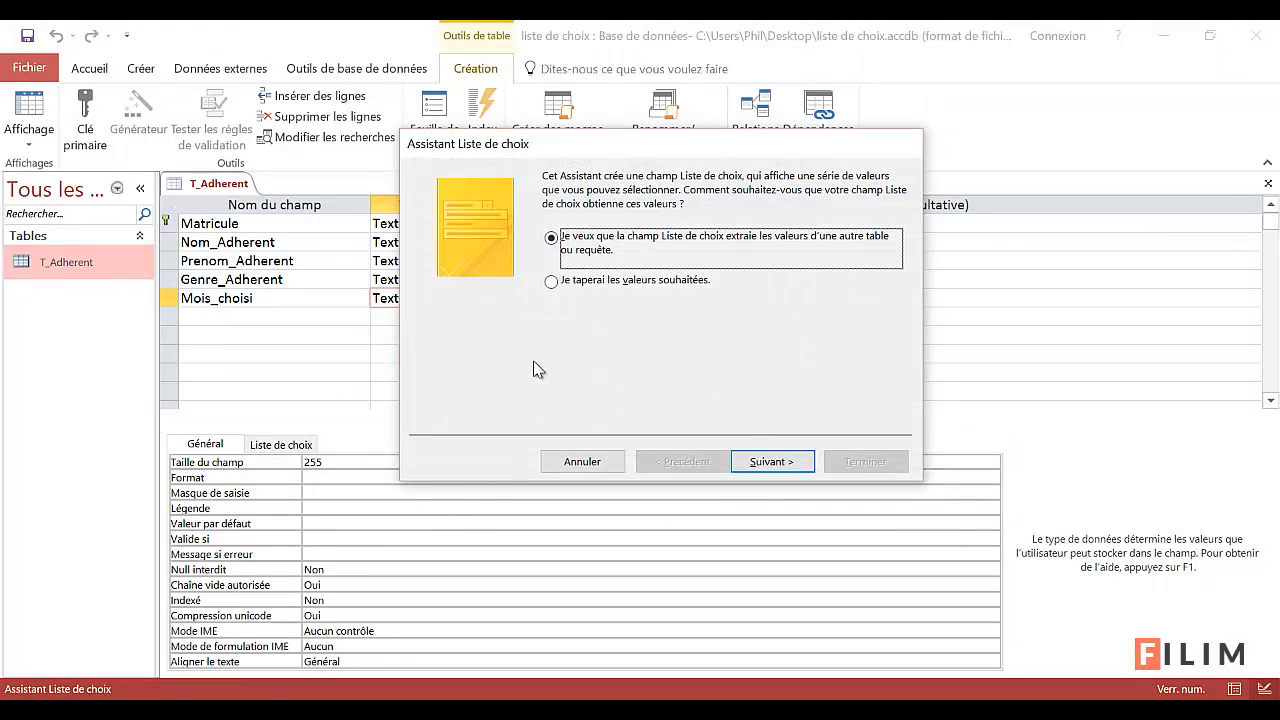
pyautogui.click(562, 281)
pyautogui.click(770, 461)
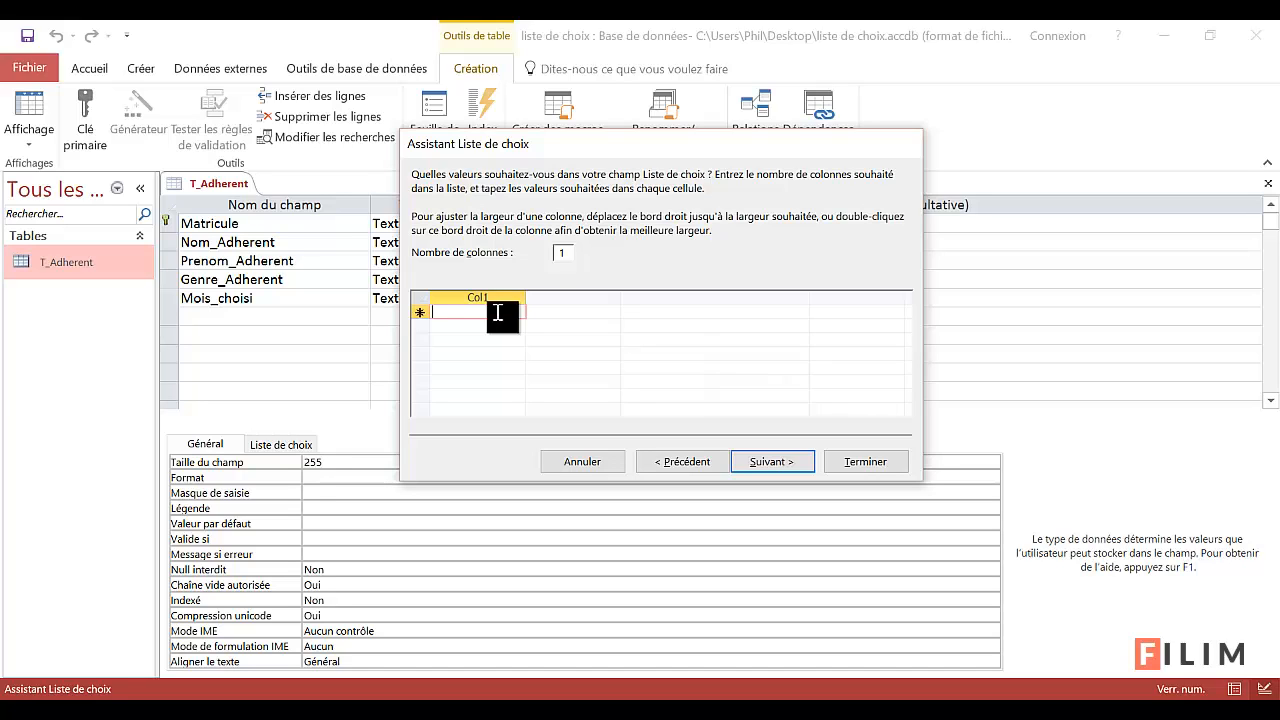
# Enter janvier, février, mars and avril as list values for Mois_choisi, and cancel the Lookup Wizard.
pyautogui.write('janvier')
pyautogui.press('Tab')
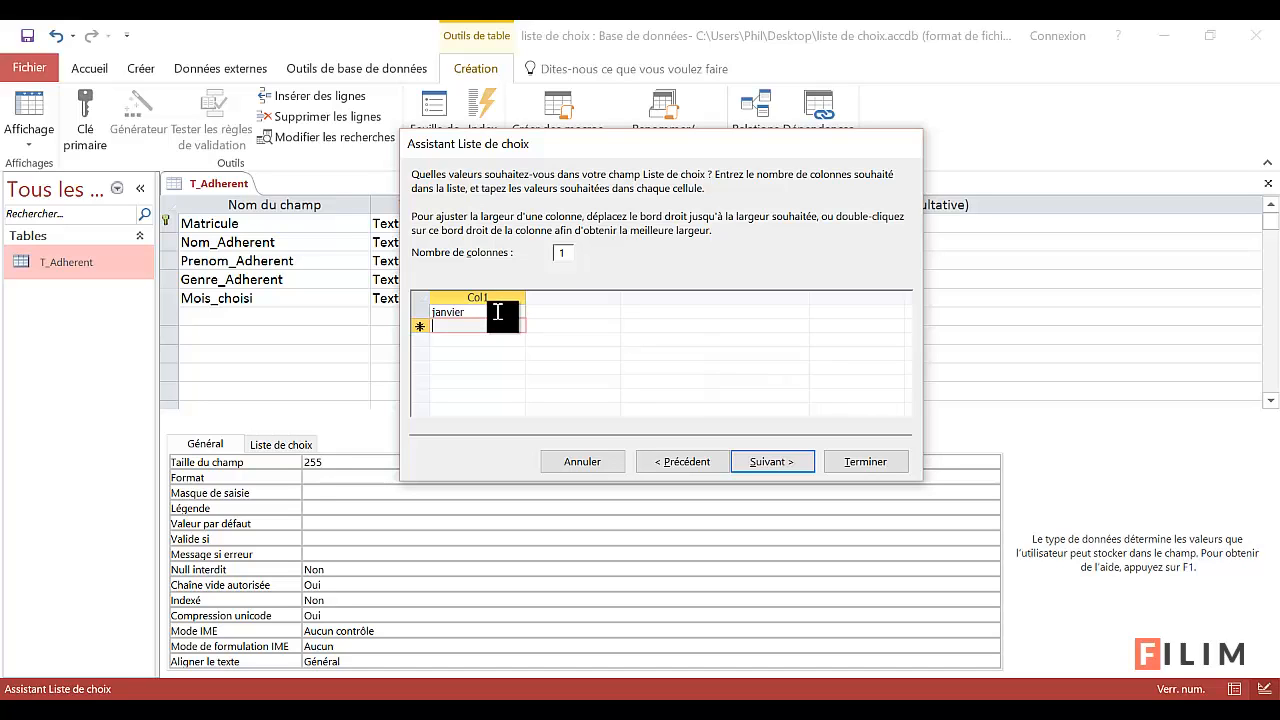
pyautogui.write('février')
pyautogui.press('Tab')
pyautogui.write('mars')
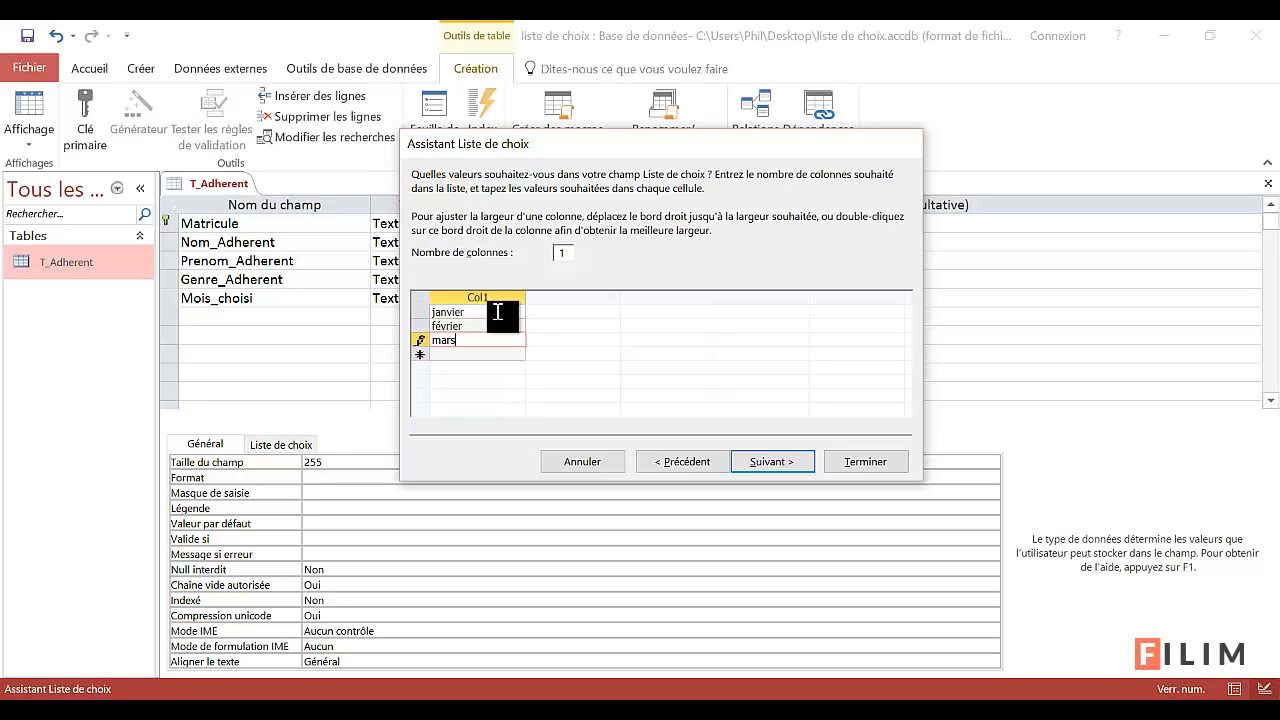
pyautogui.press('Tab')
pyautogui.write('avr')
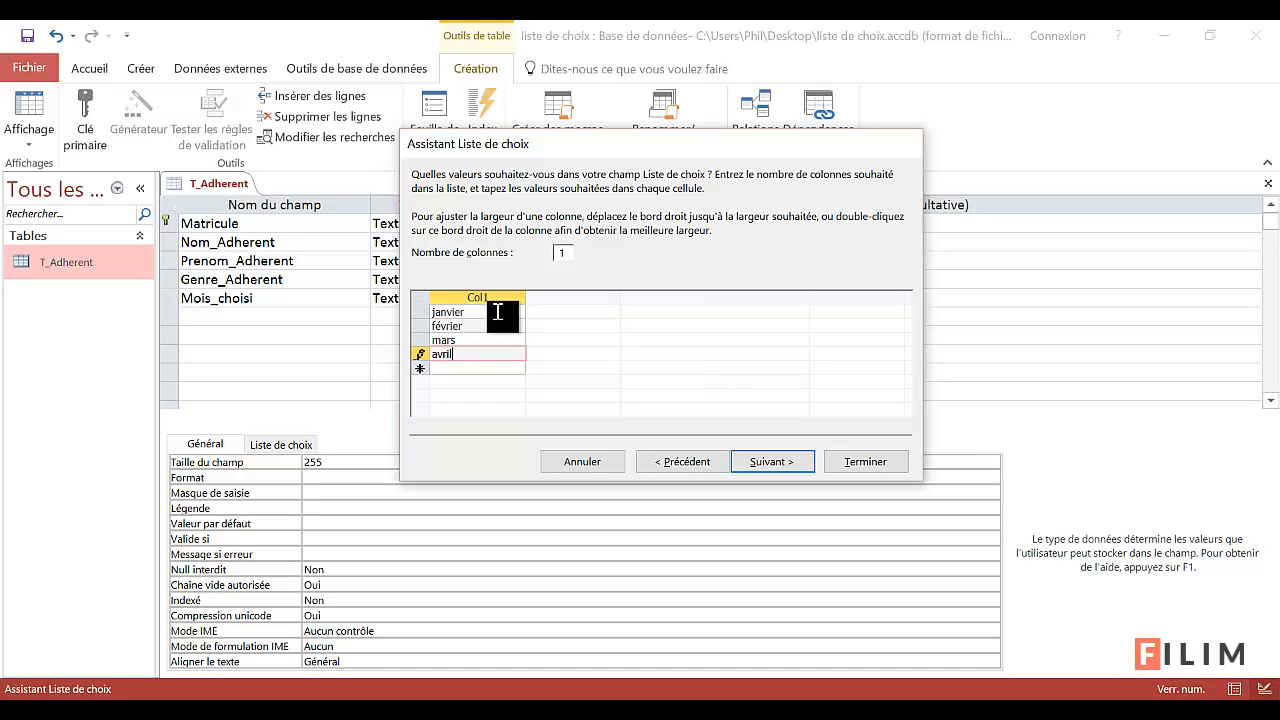
pyautogui.press('Tab')
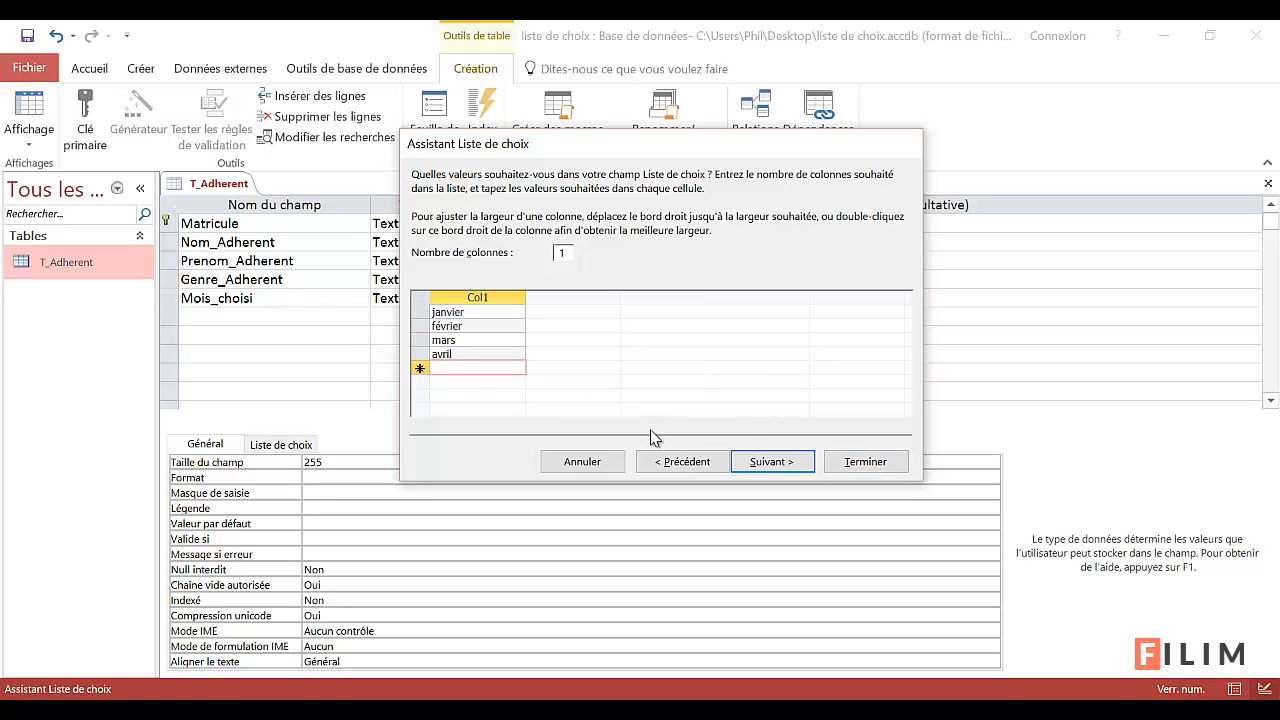
pyautogui.click(584, 462)
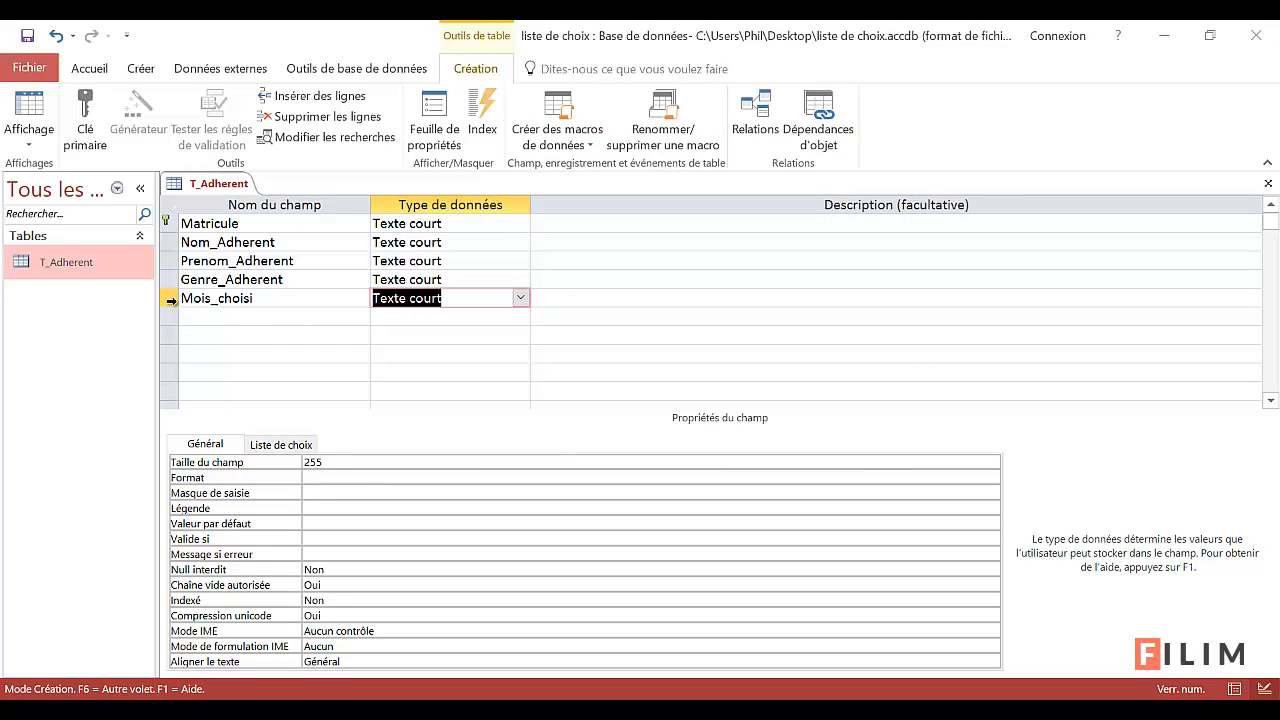
pyautogui.rightClick(171, 301)
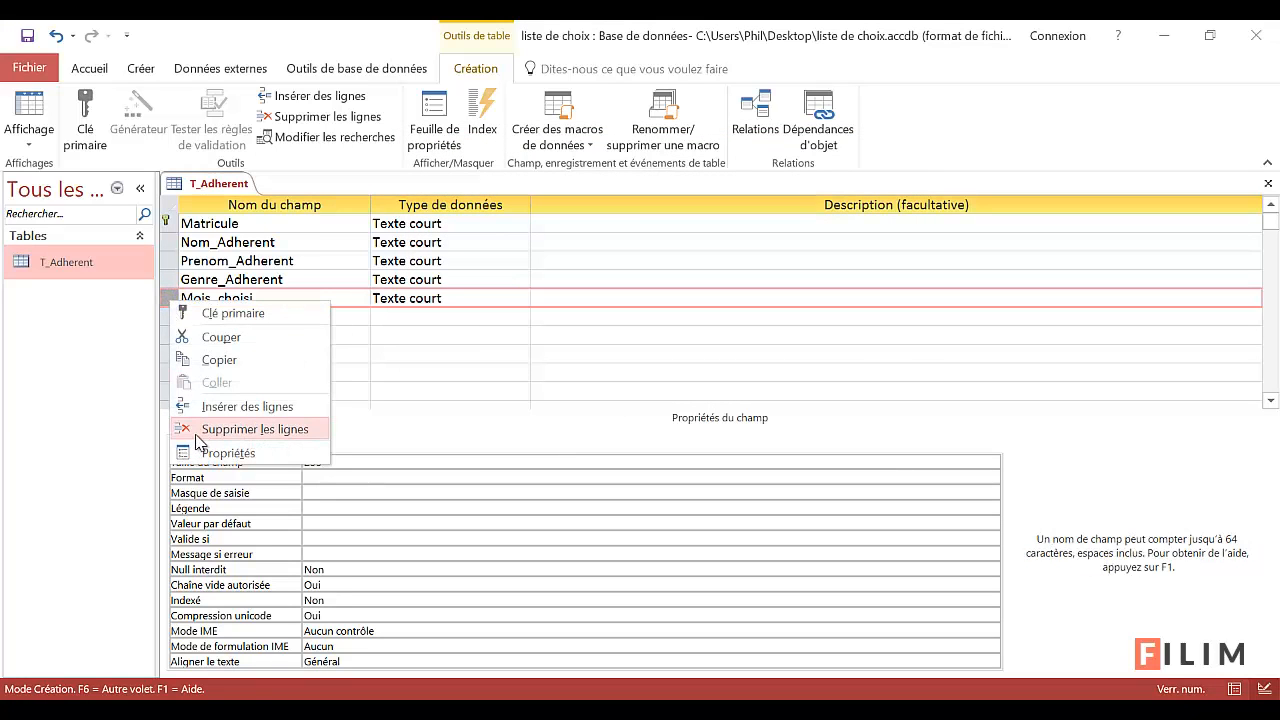
pyautogui.click(465, 283)
pyautogui.click(520, 298)
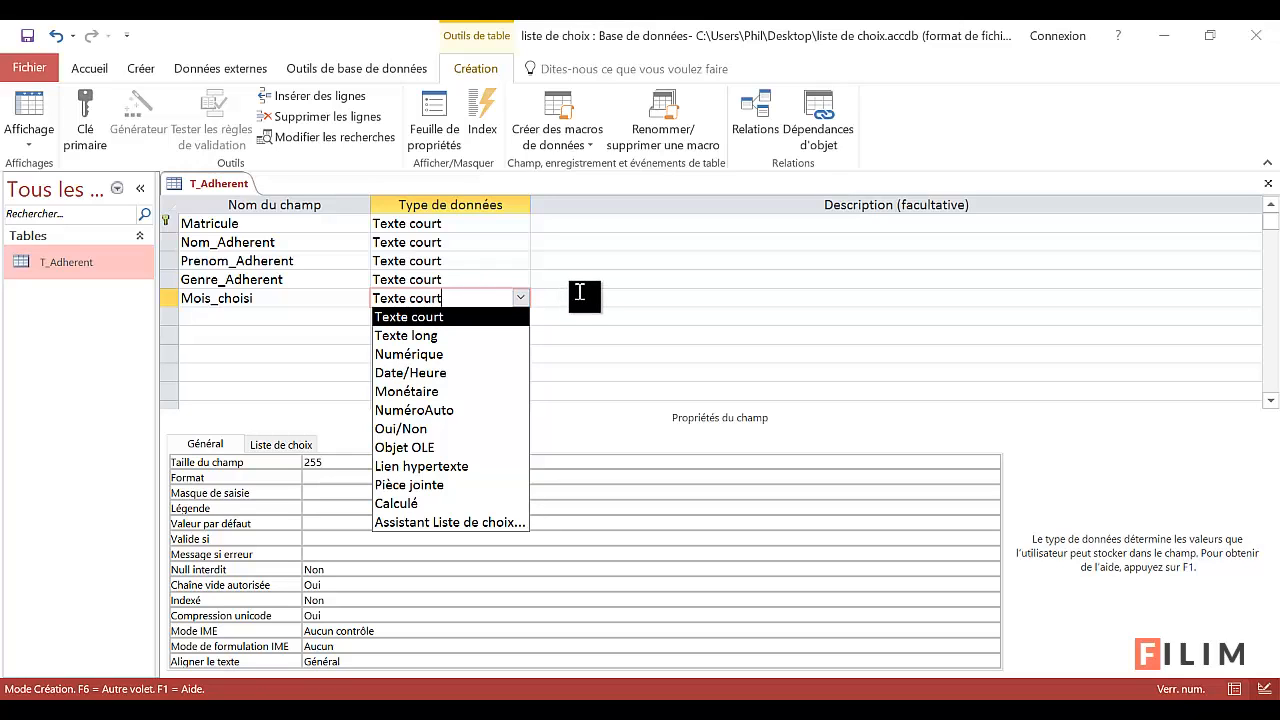
# Examine the lookup properties of Genre_Adherent, including multiple values and list edits, and return to its general properties.
pyautogui.click(486, 282)
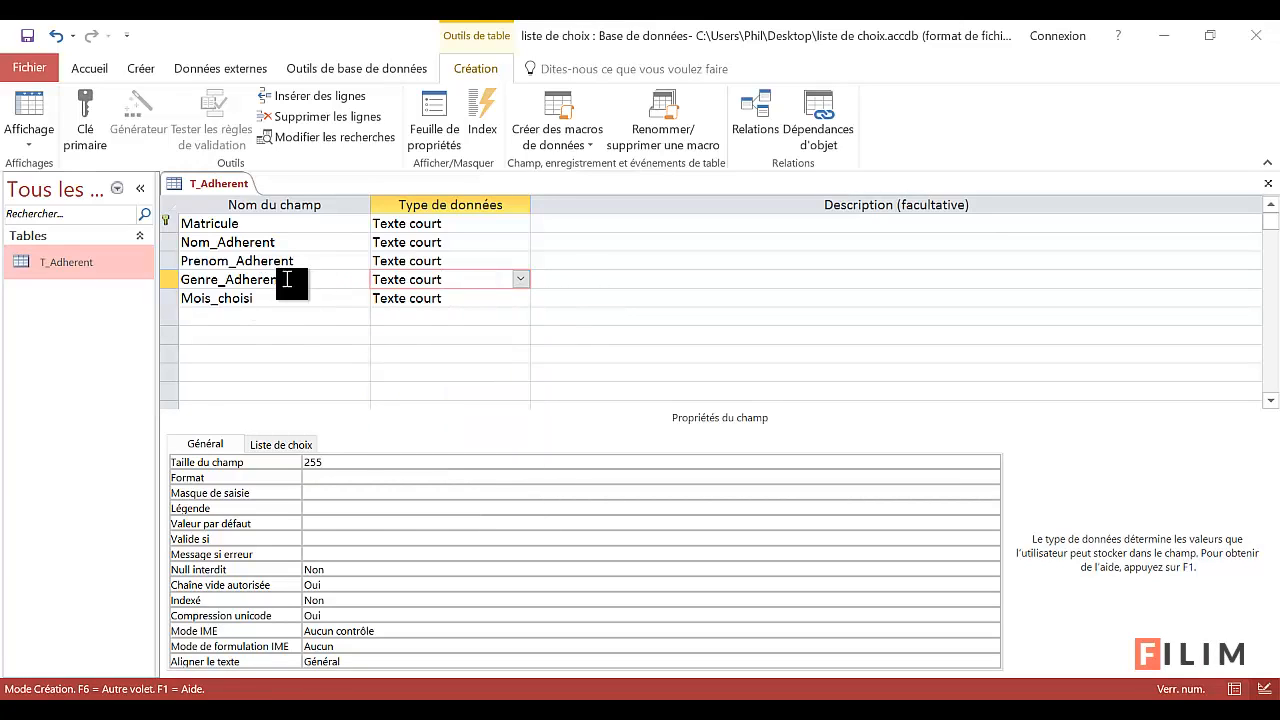
pyautogui.click(280, 446)
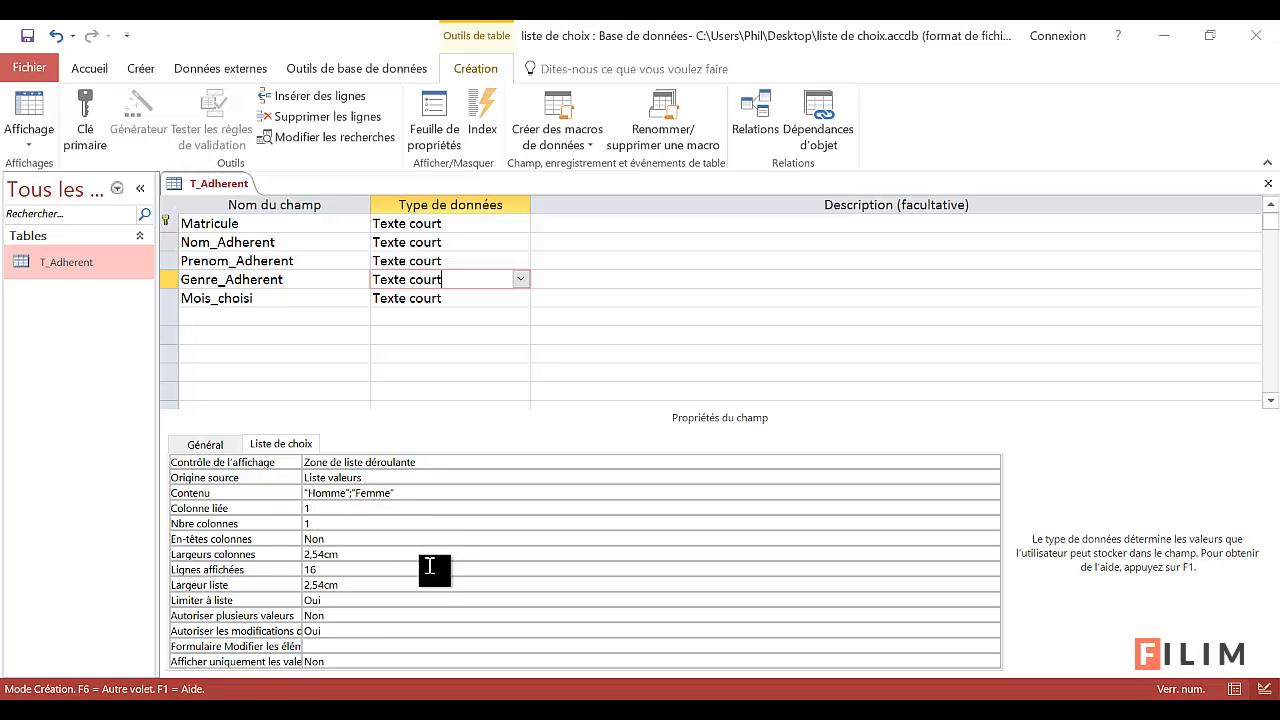
pyautogui.click(332, 617)
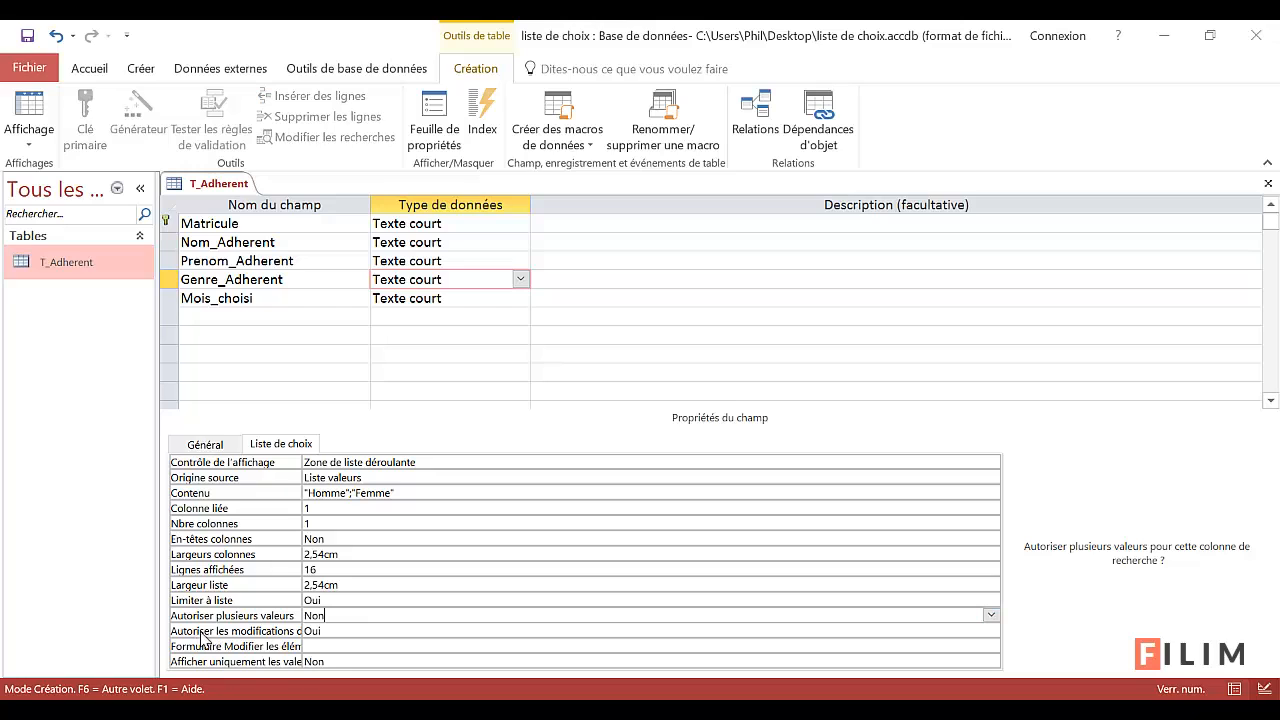
pyautogui.click(347, 630)
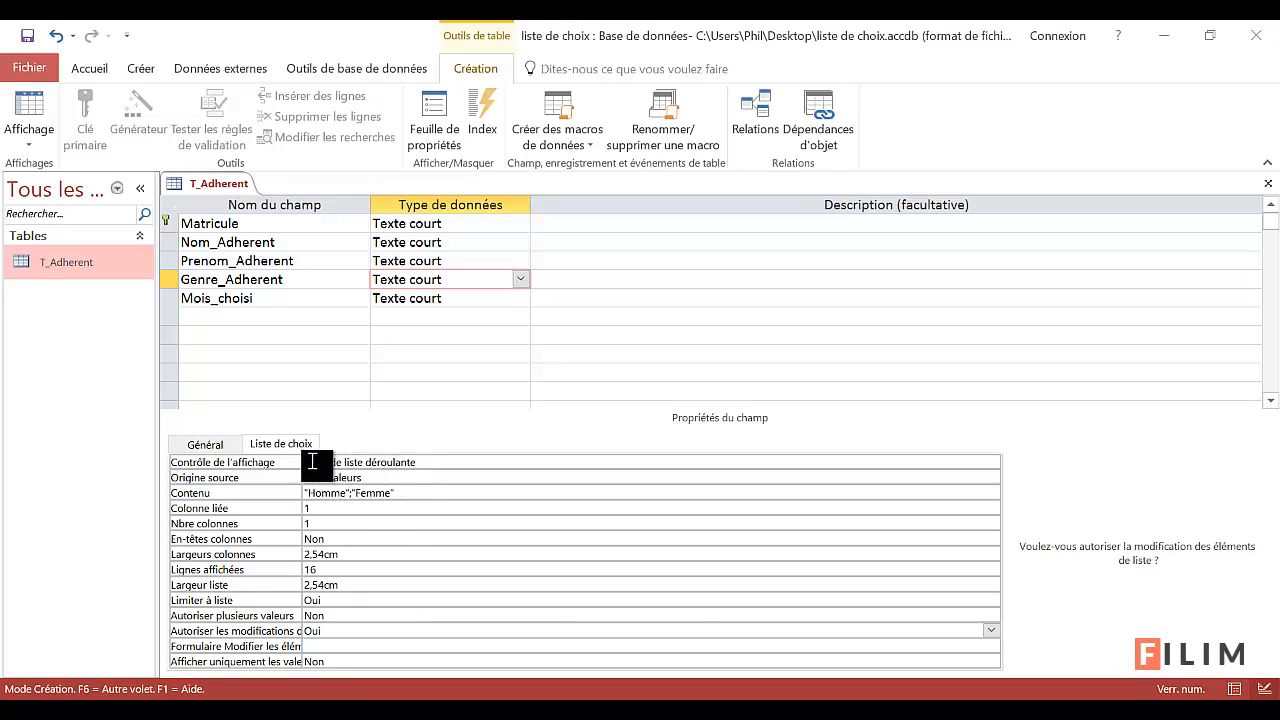
pyautogui.click(284, 446)
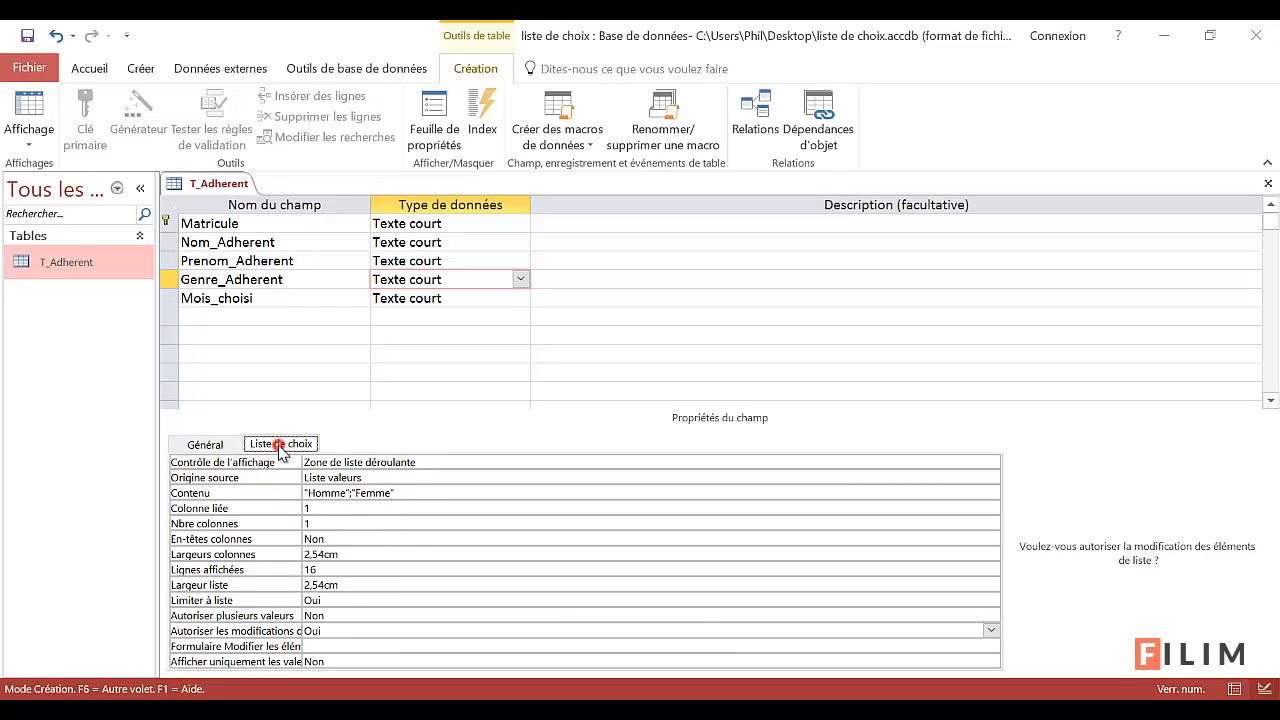
pyautogui.click(203, 446)
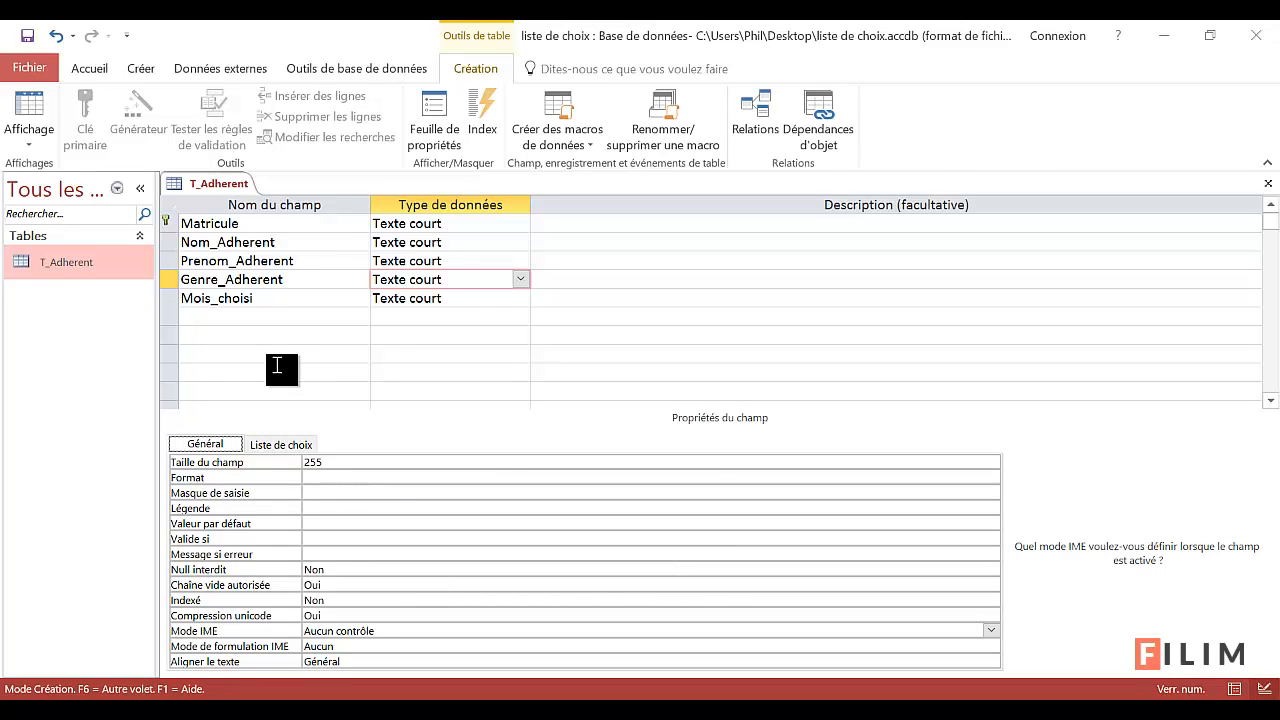
pyautogui.click(521, 281)
pyautogui.click(521, 281)
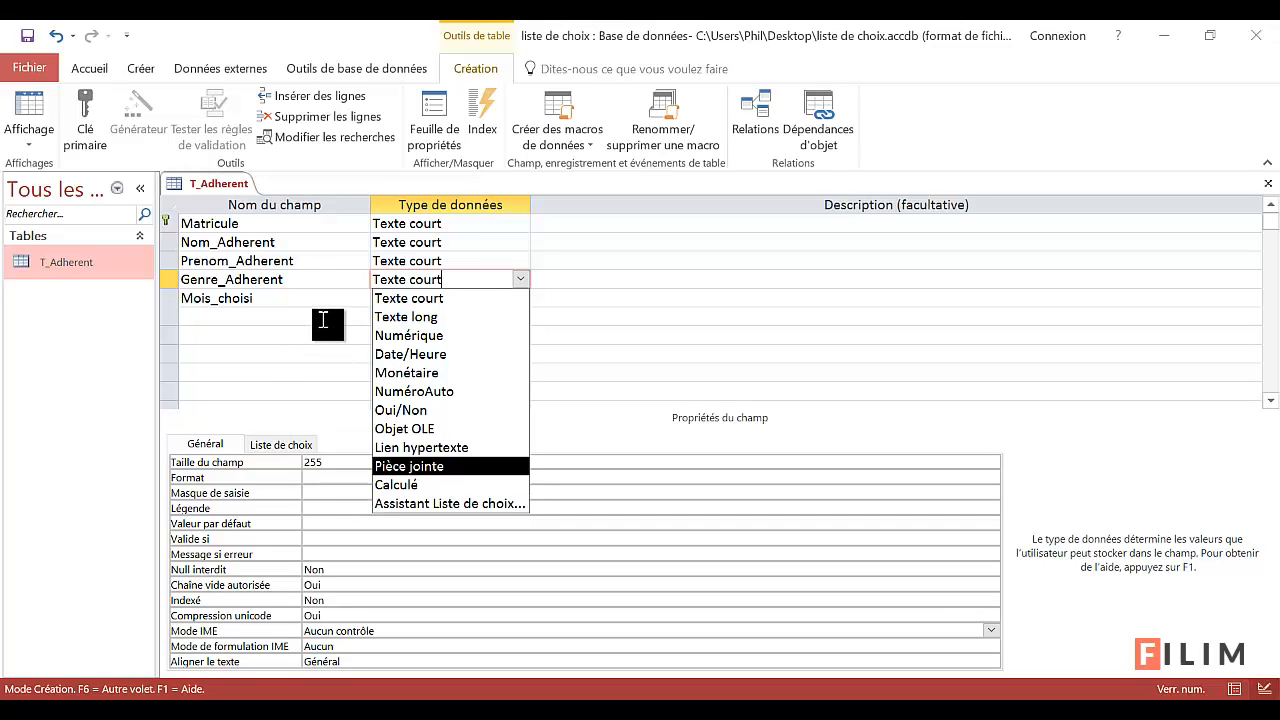
pyautogui.click(329, 280)
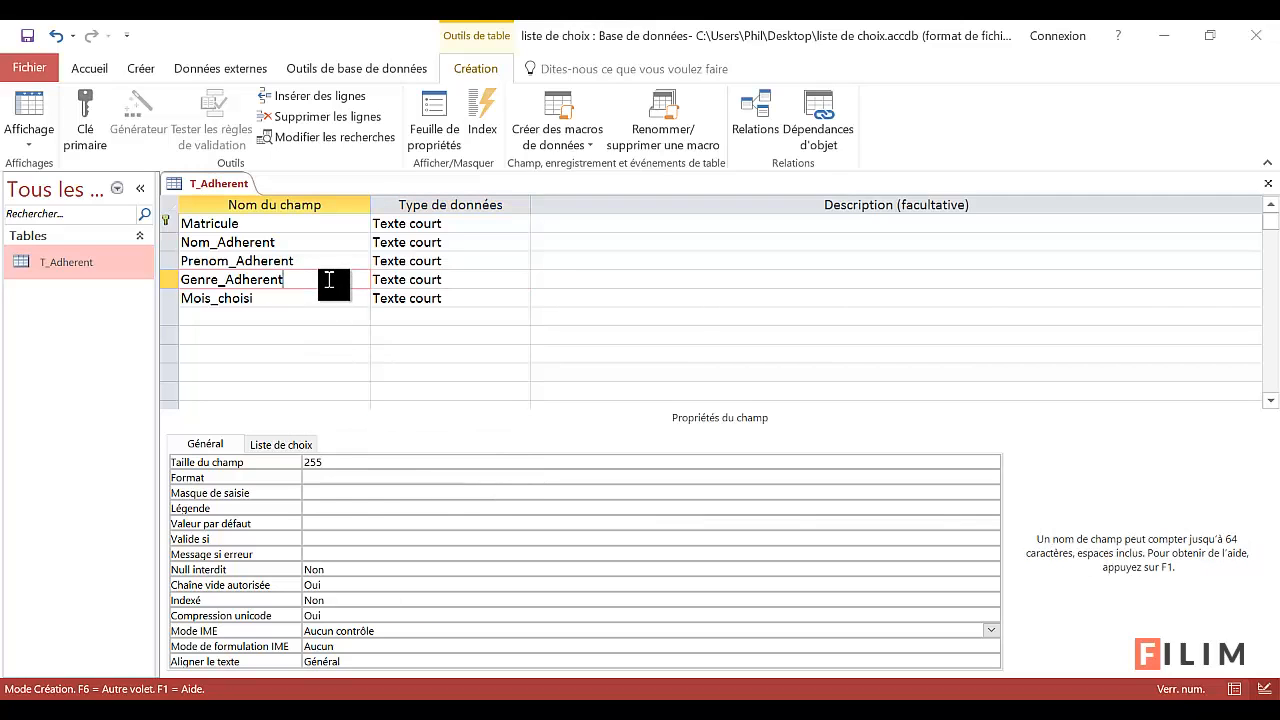
pyautogui.click(453, 280)
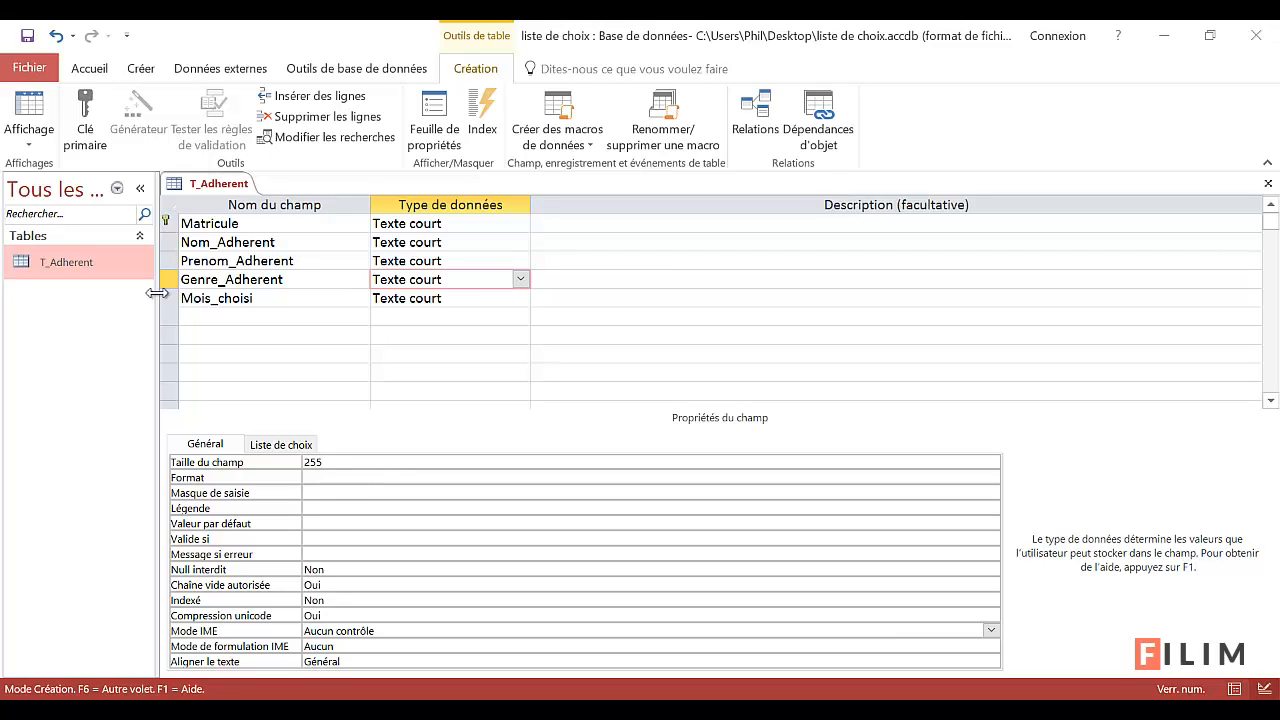
pyautogui.click(300, 224)
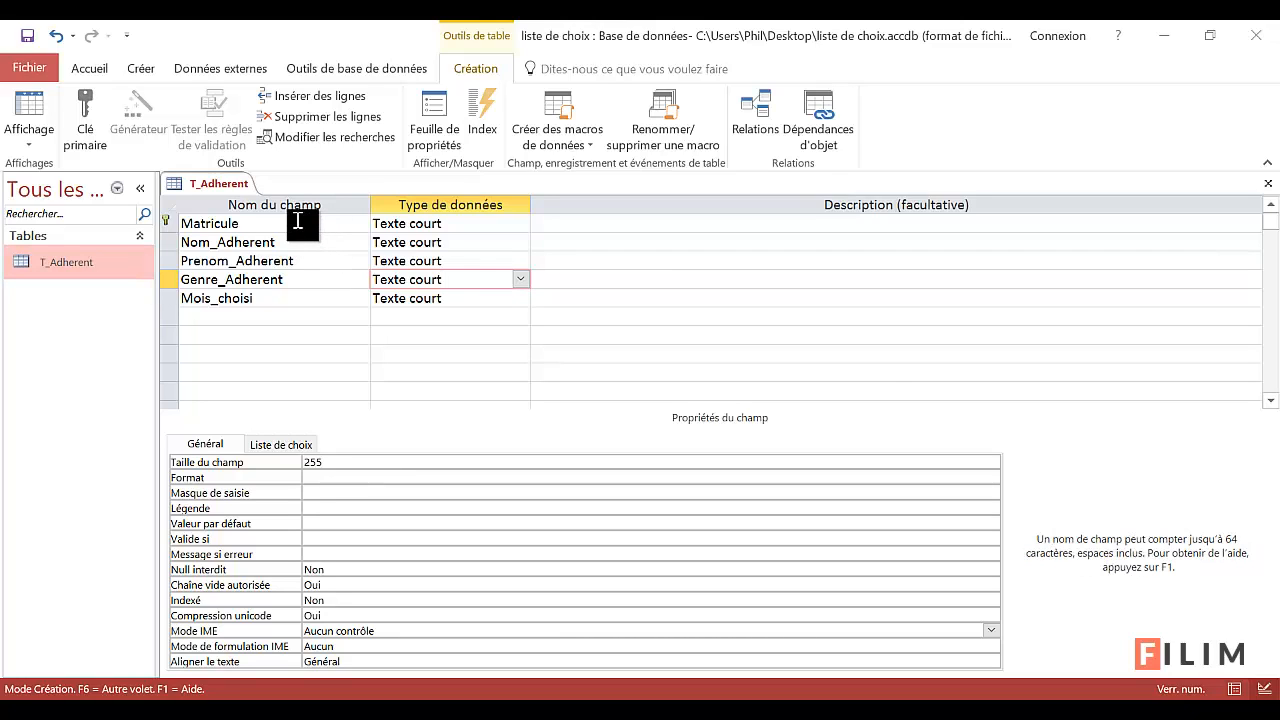